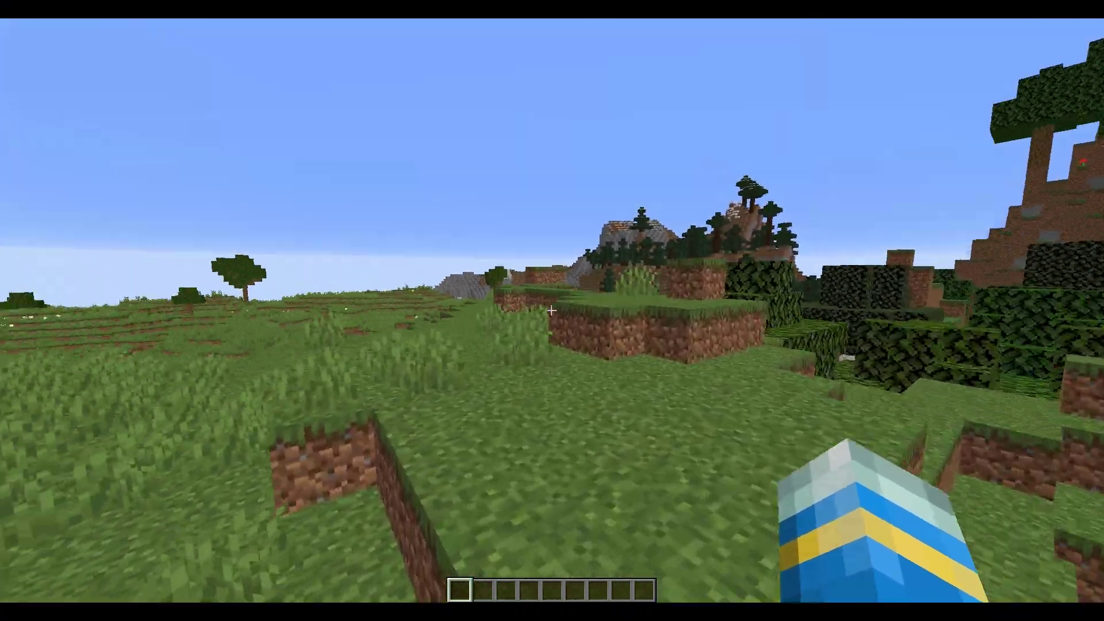
{"action": "key", "text": "w"}
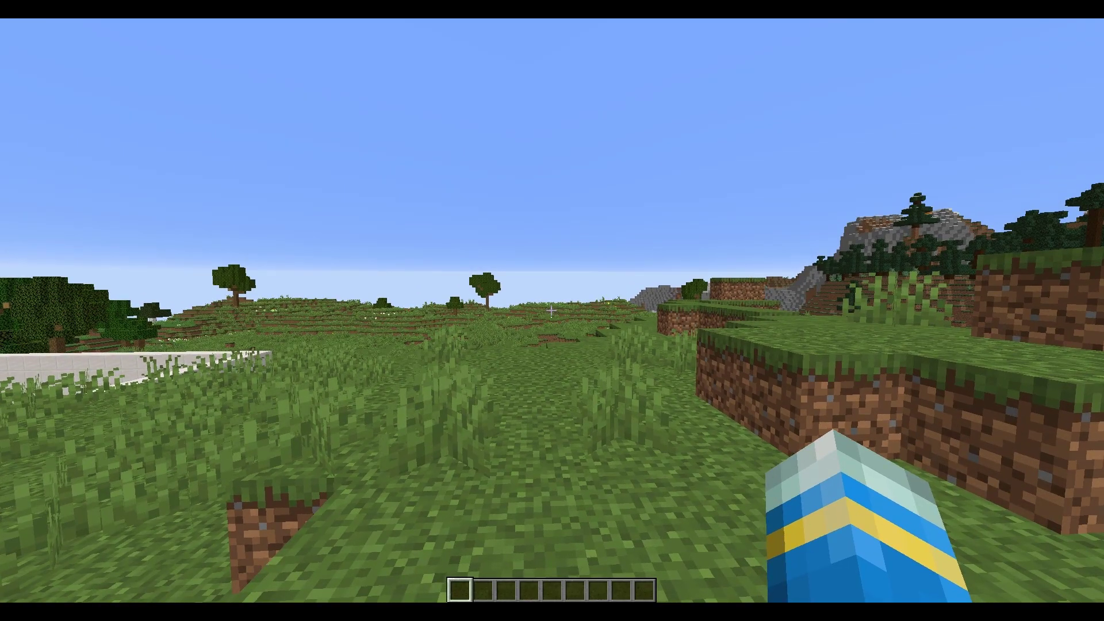
{"action": "key", "text": "w"}
{"action": "key", "text": "space"}
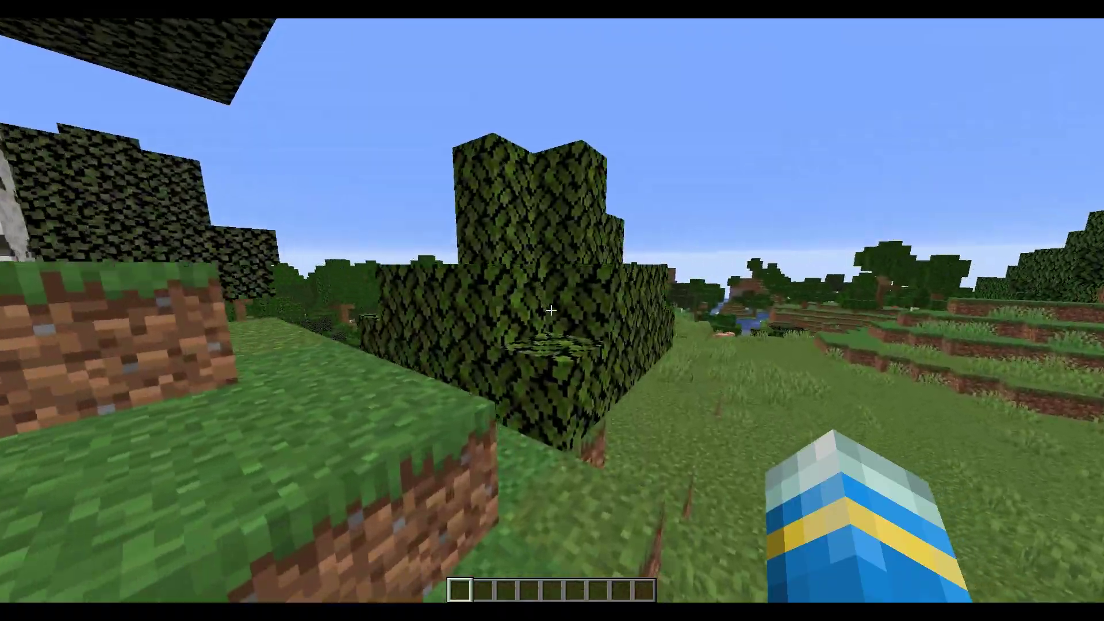
{"action": "key", "text": "w"}
{"action": "key", "text": "space"}
{"action": "left_click", "coordinate": [552, 311]}
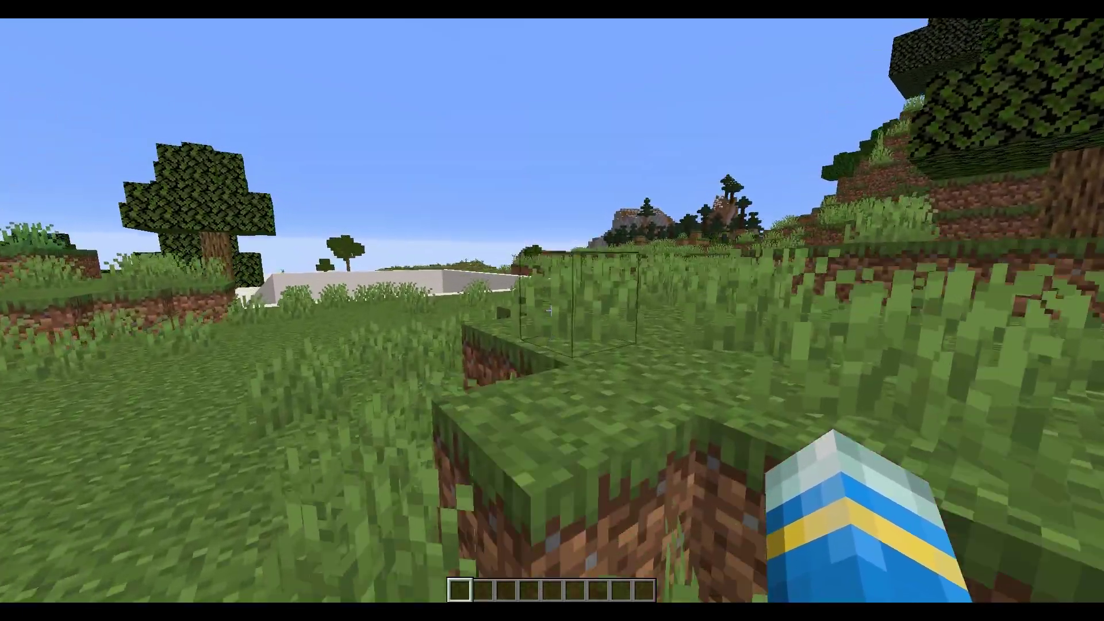
- Change the personal audio volume with the /volume command to 100%, 1%, 10% and finally 15%
{"action": "key", "text": "slash"}
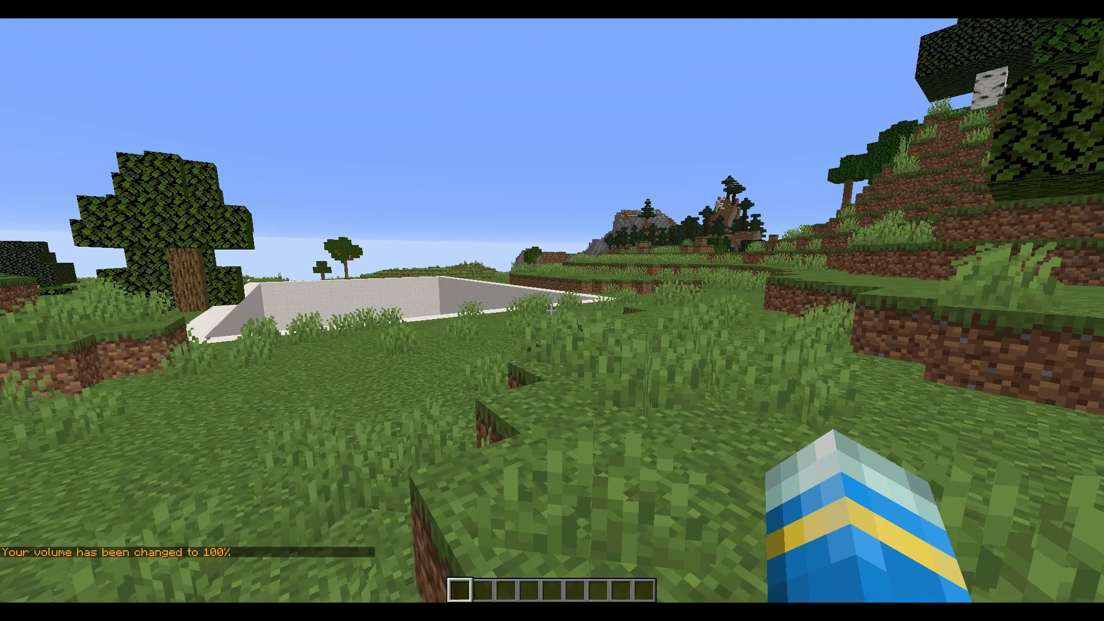
{"action": "key", "text": "t"}
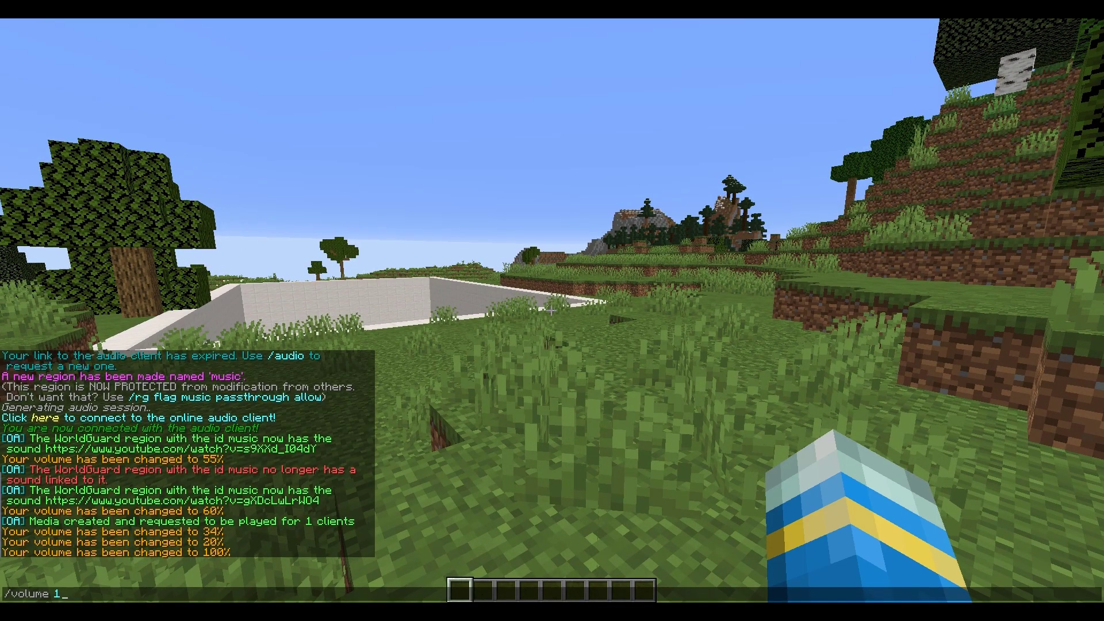
{"action": "key", "text": "t"}
{"action": "key", "text": "Up"}
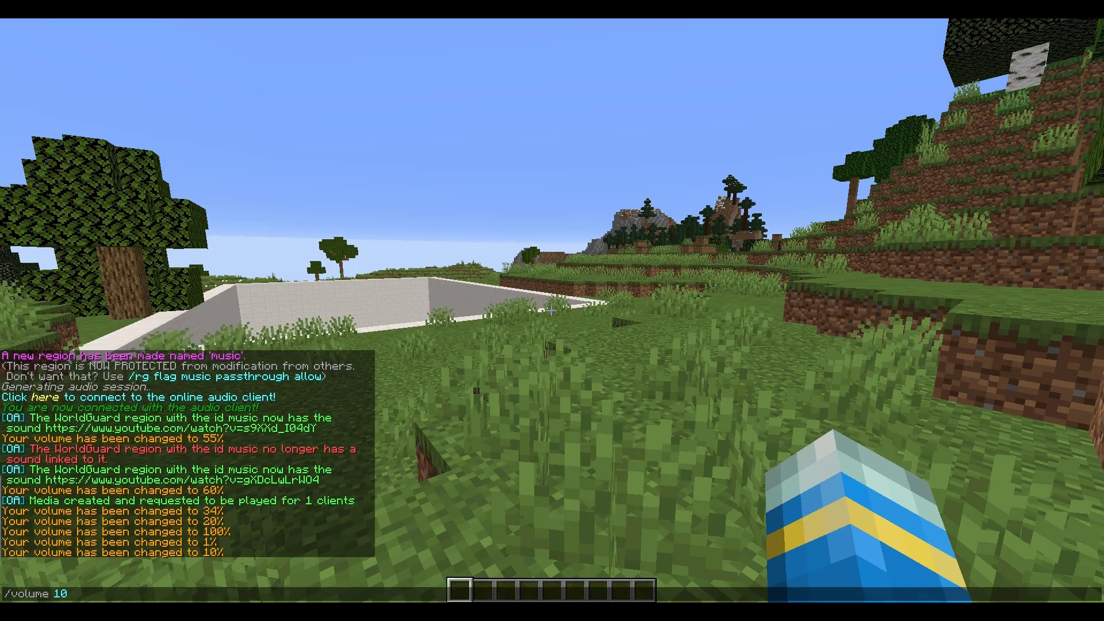
- Walk into the white-walled arena and move around inside it to check the region's music
{"action": "key", "text": "w"}
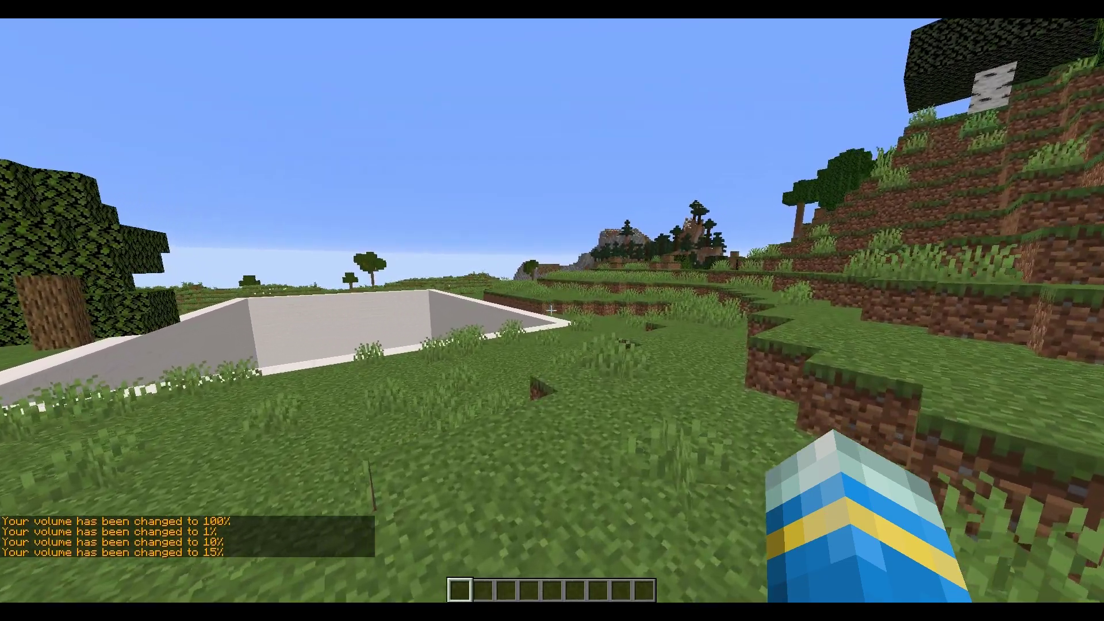
{"action": "key", "text": "w"}
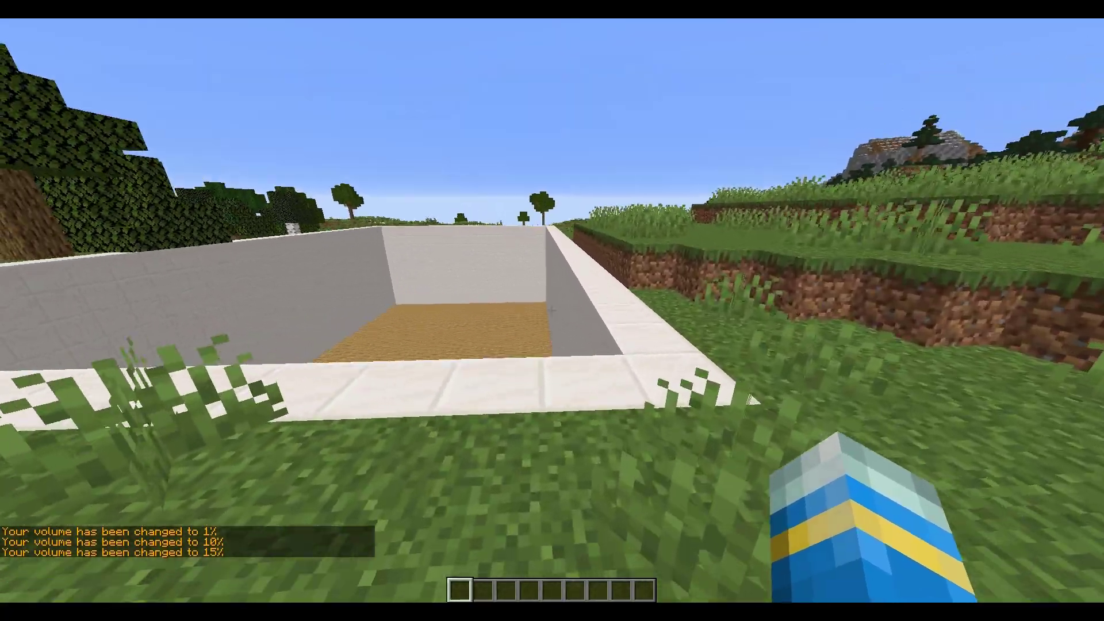
{"action": "key", "text": "w"}
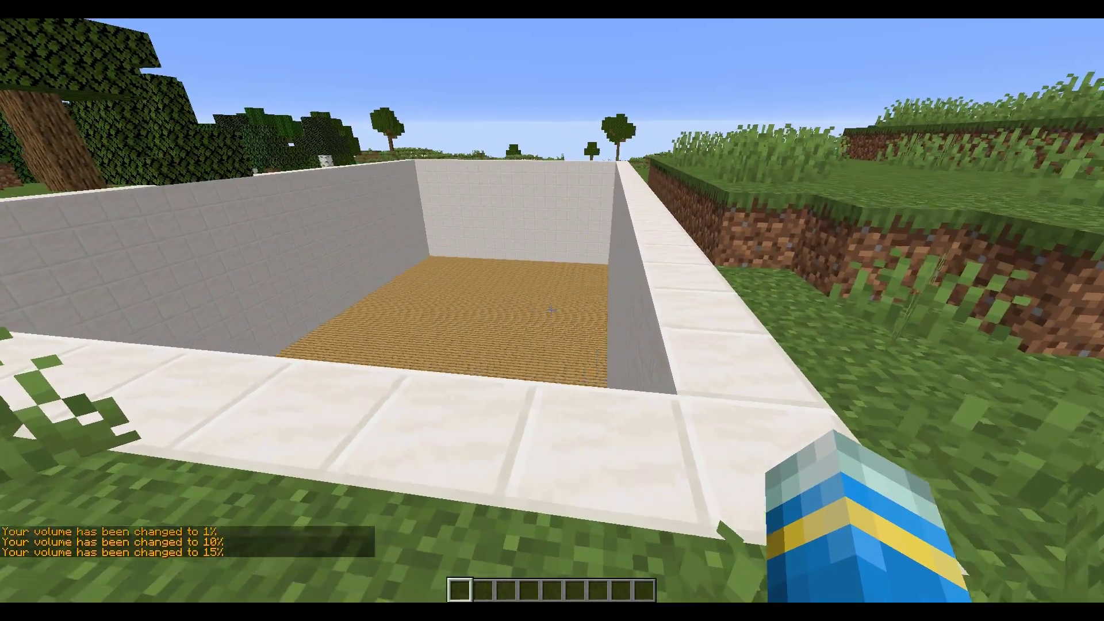
{"action": "key", "text": "w"}
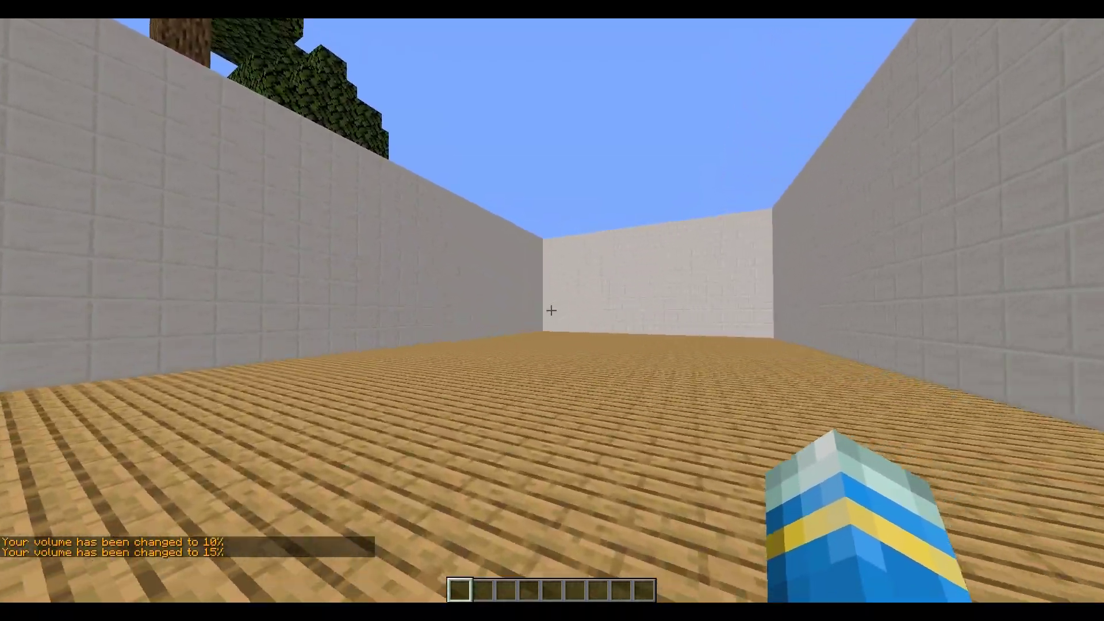
{"action": "key", "text": "w"}
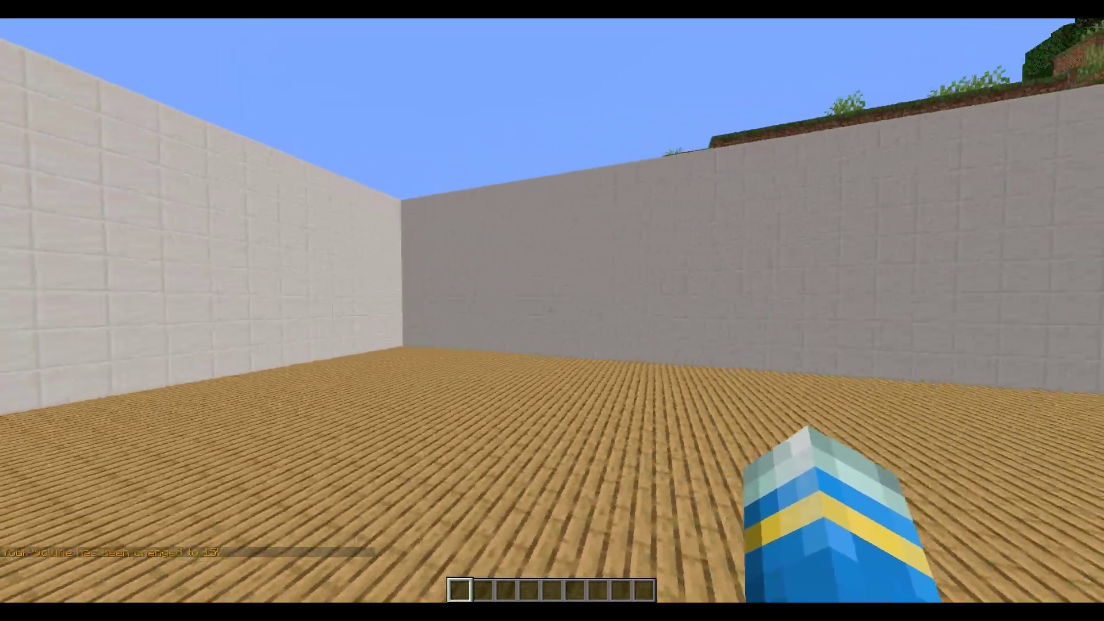
{"action": "key", "text": "w"}
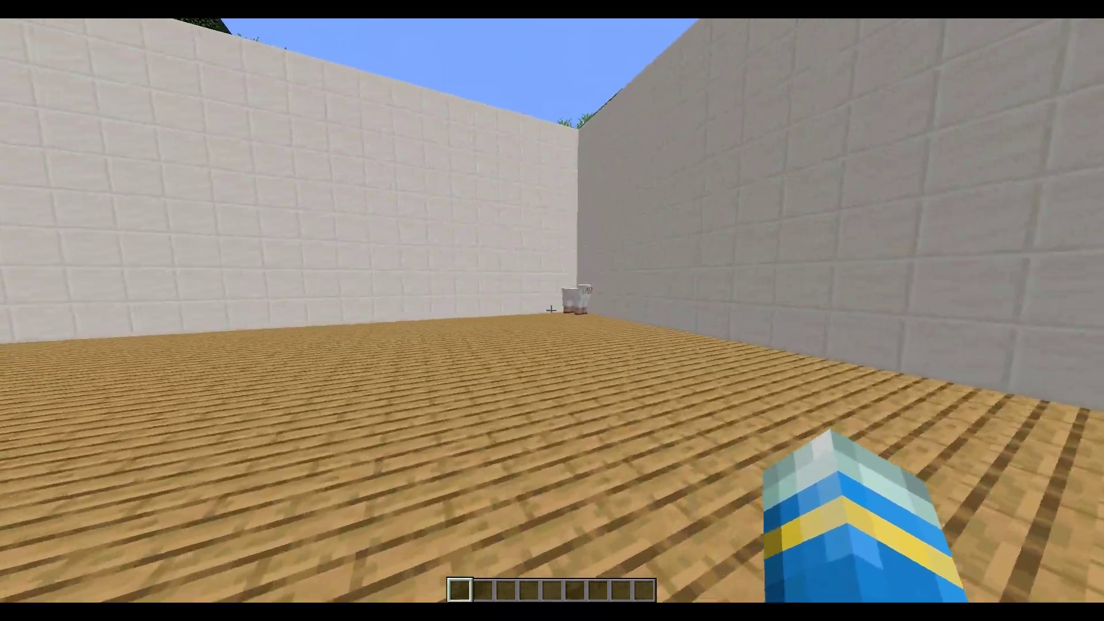
{"action": "key", "text": "w"}
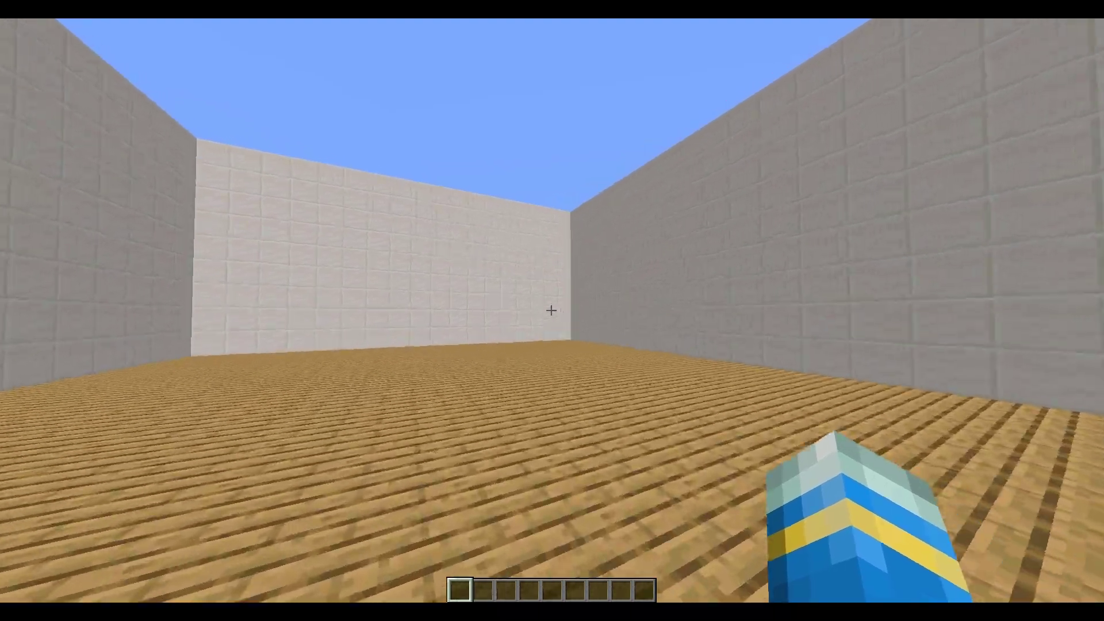
{"action": "key", "text": "w"}
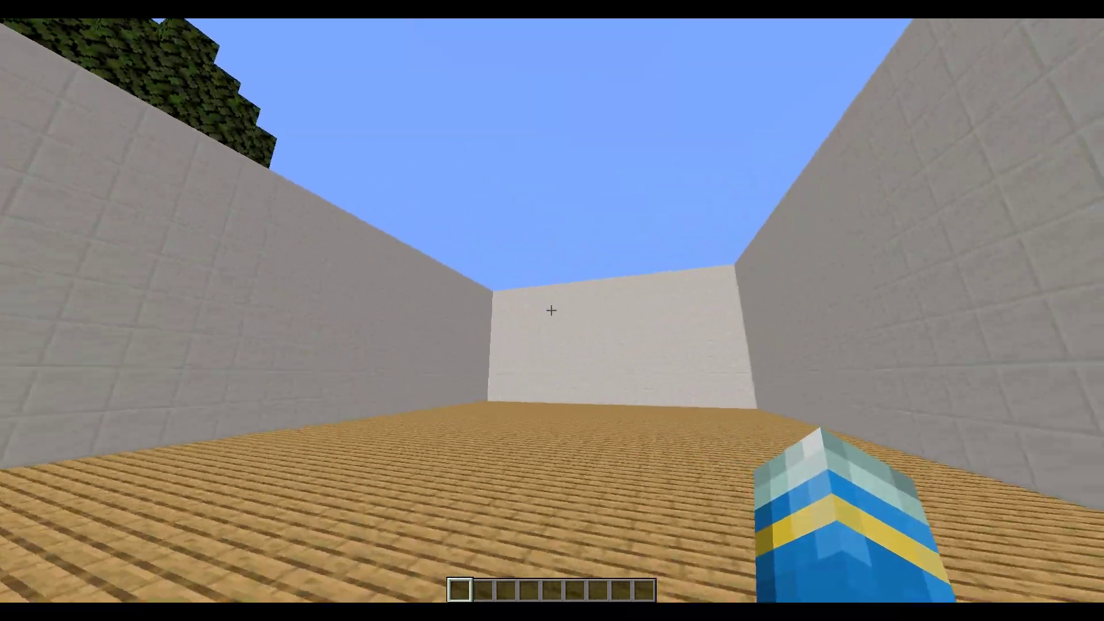
- Run /openaudio inside the arena, open the region at this location and set its fade time to 500 and finally 1000
{"action": "key", "text": "slash"}
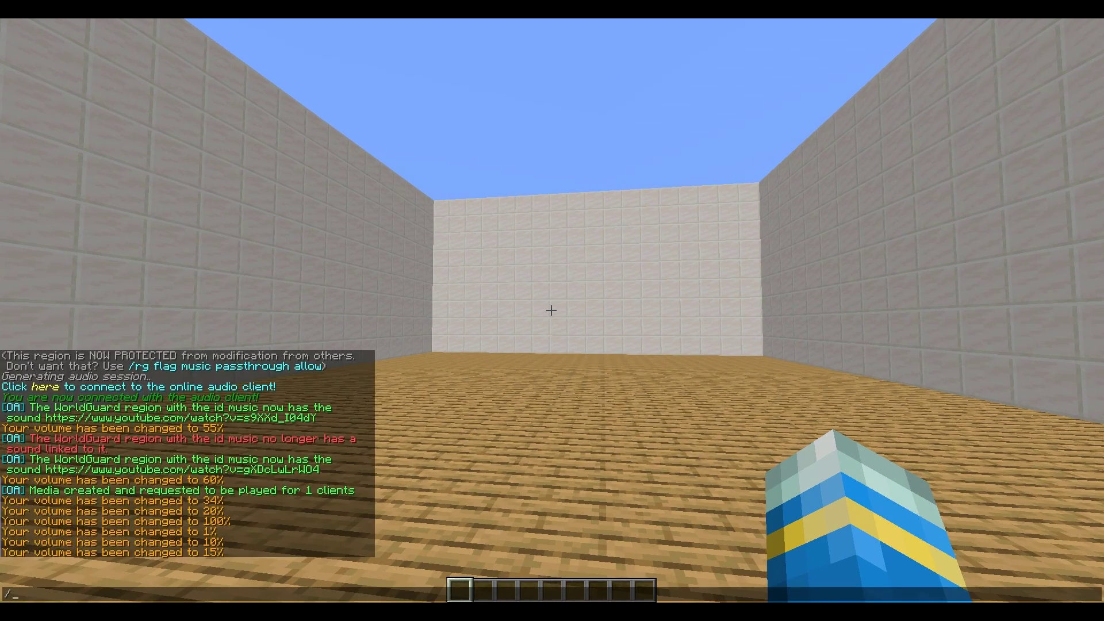
{"action": "type", "text": "openaudio region edit"}
{"action": "key", "text": "Return"}
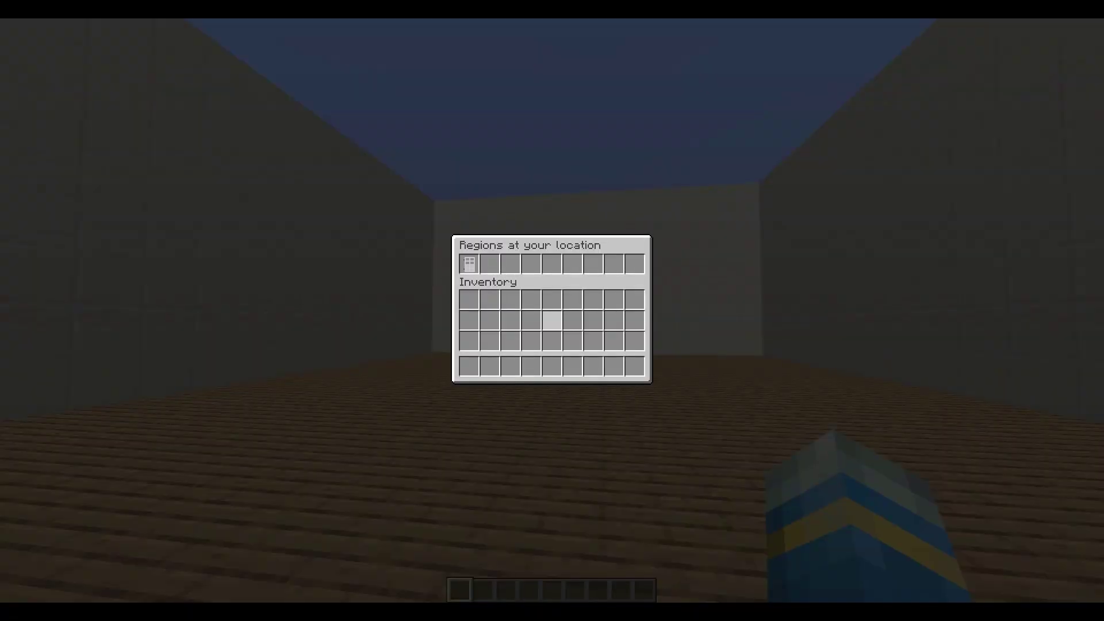
{"action": "left_click", "coordinate": [469, 264]}
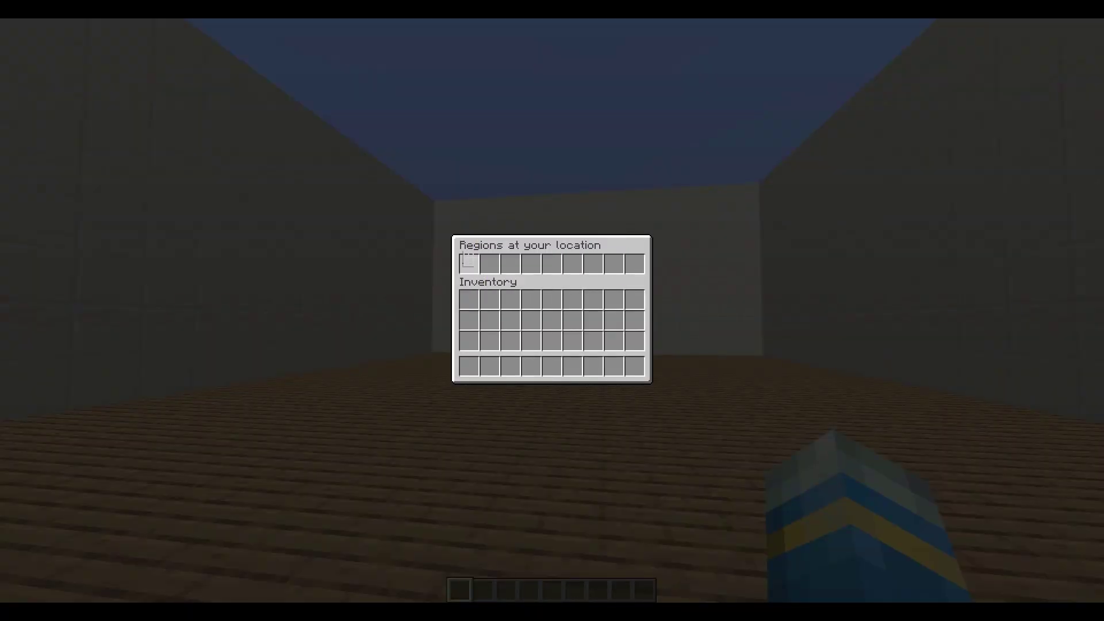
{"action": "left_click", "coordinate": [490, 282]}
{"action": "left_click", "coordinate": [510, 282]}
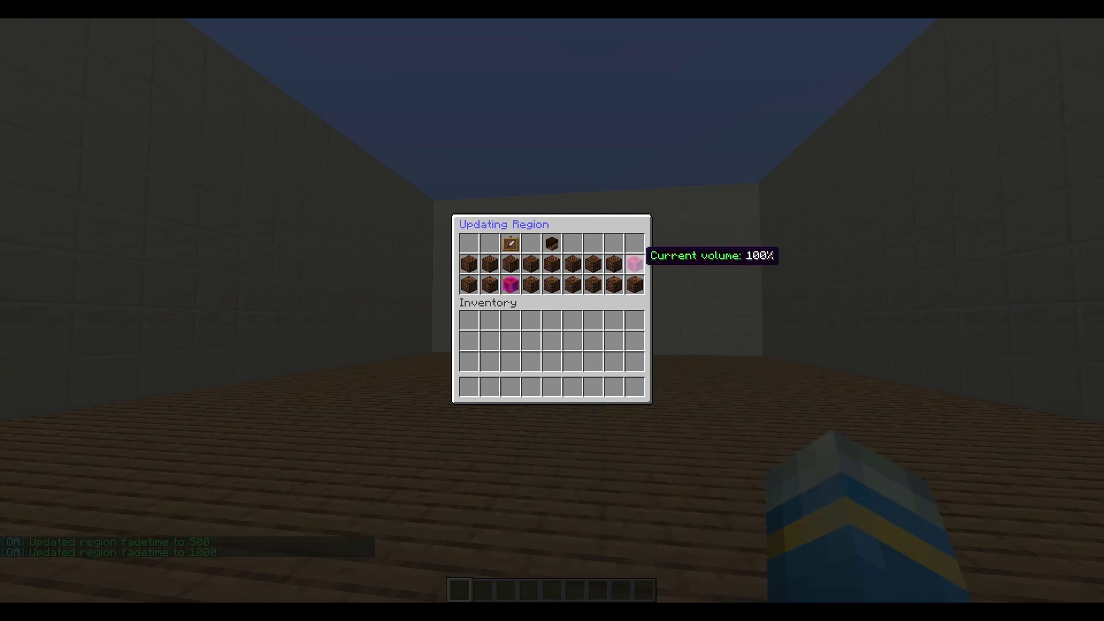
- Lower the region's volume to 80%, restore it to 100% and close the region settings
{"action": "left_click", "coordinate": [613, 263]}
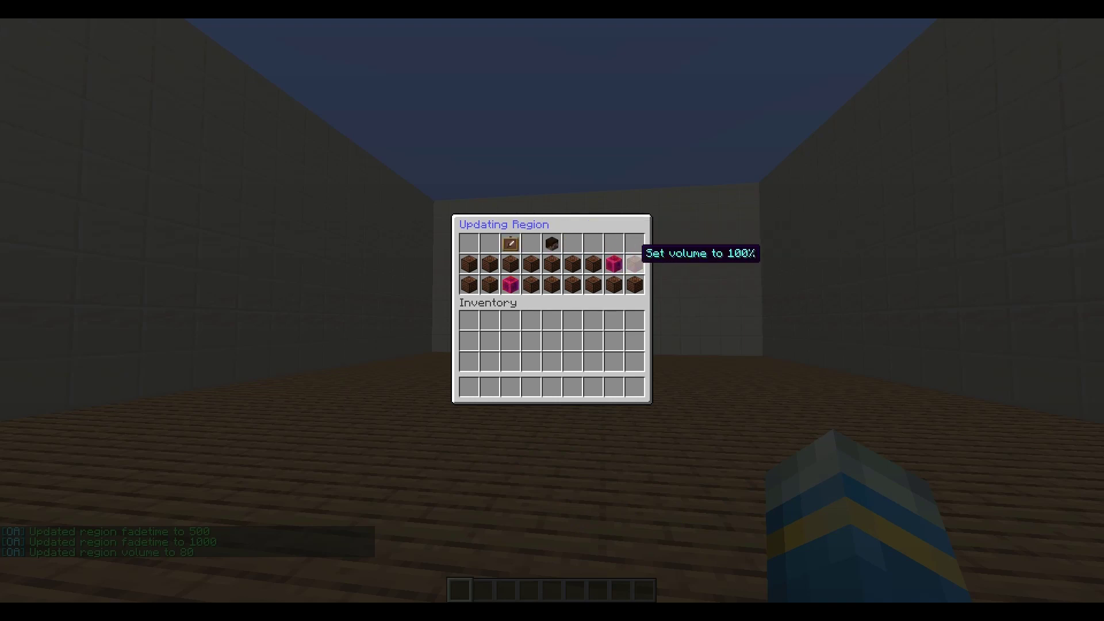
{"action": "left_click", "coordinate": [634, 264]}
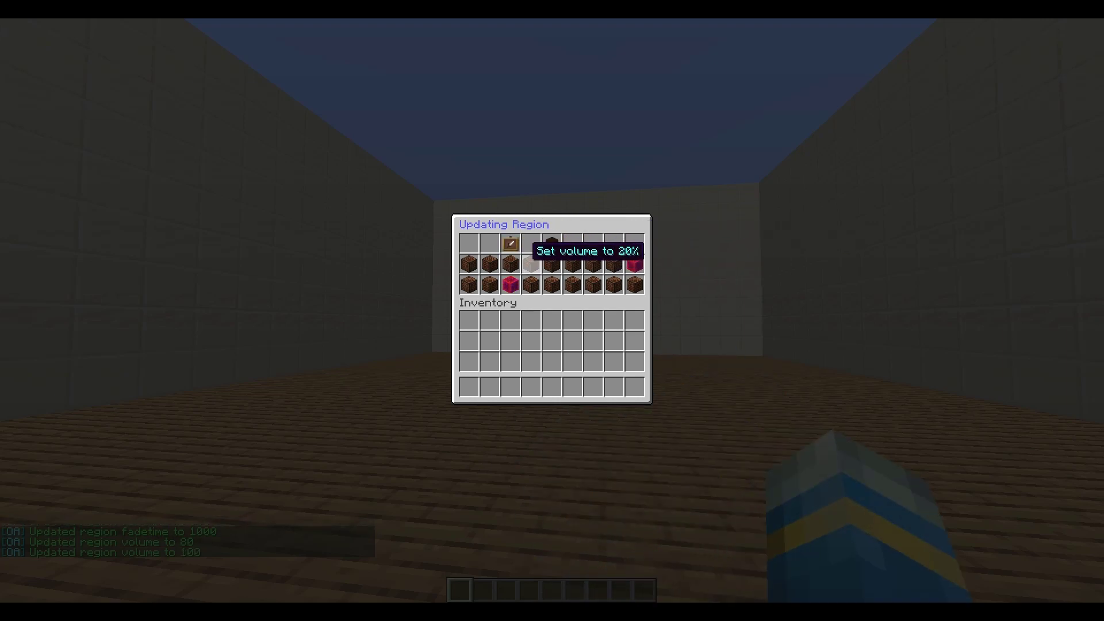
{"action": "key", "text": "Escape"}
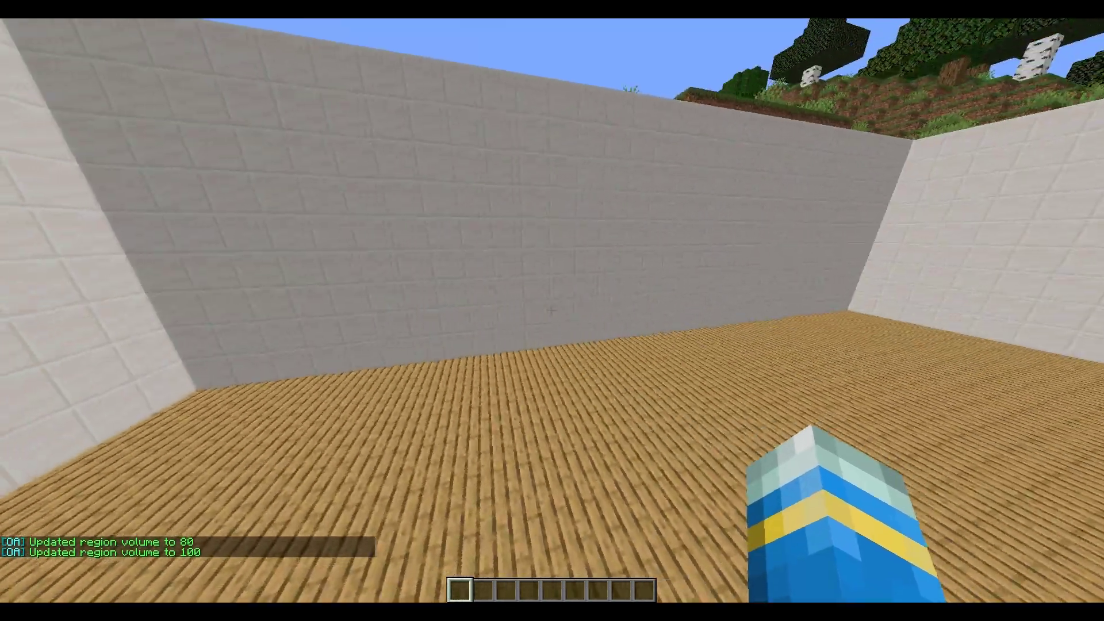
- Leave the arena and stop all manually started sounds with the openaudio stop command
{"action": "key", "text": "w"}
{"action": "key", "text": "w"}
{"action": "key", "text": "space"}
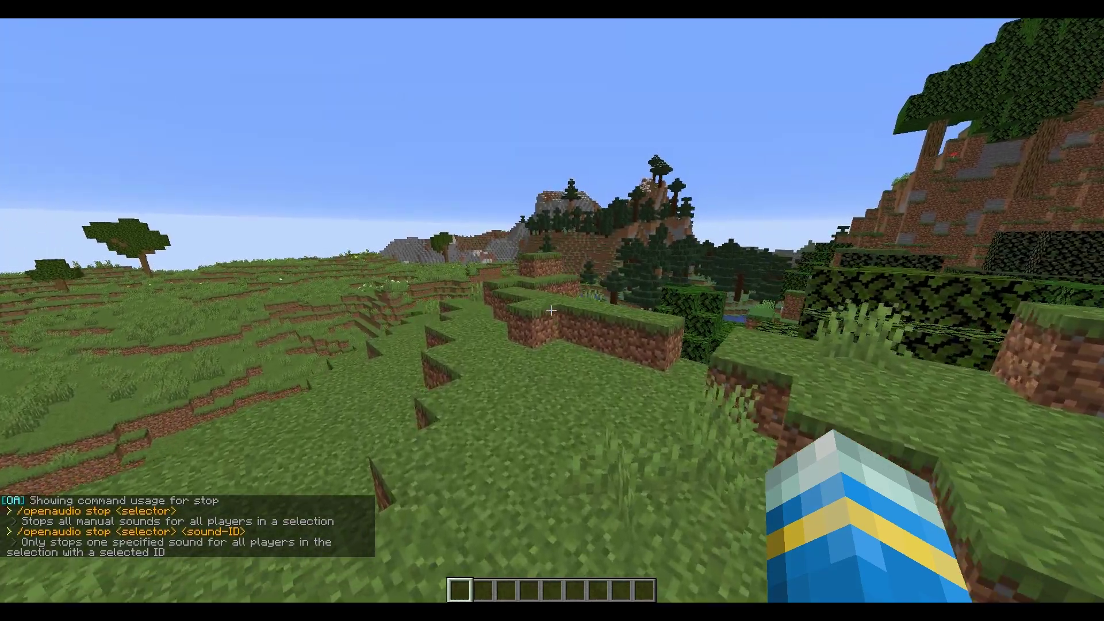
{"action": "key", "text": "t"}
{"action": "key", "text": "Up"}
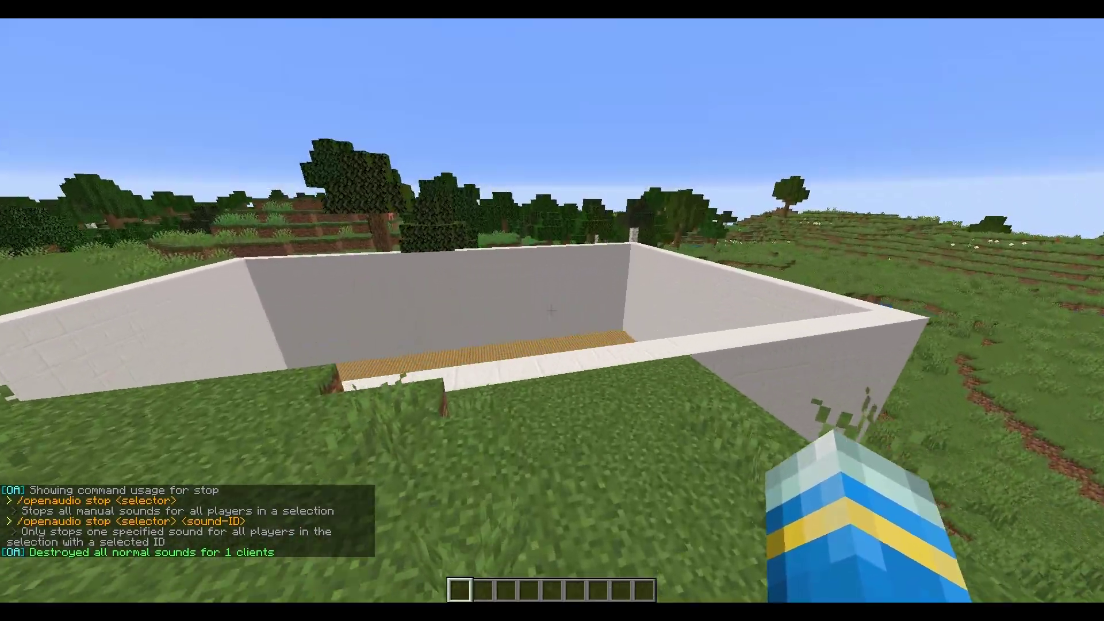
- Get the wooden axe selection wand and switch to an empty hotbar slot
{"action": "key", "text": "slash"}
{"action": "type", "text": "/w"}
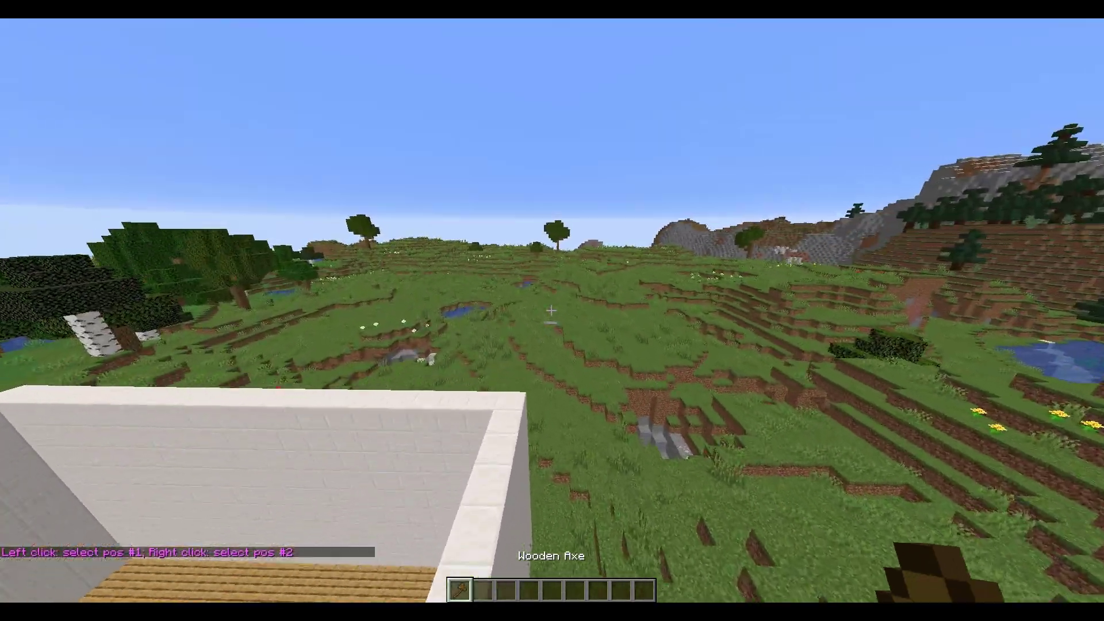
{"action": "key", "text": "2"}
{"action": "key", "text": "3"}
- Set the selection's first position on the grass at about (273, 66, -127) and its second at about (295, 79, -147) using //pos1 and //pos2
{"action": "key", "text": "slash"}
{"action": "type", "text": "/br"}
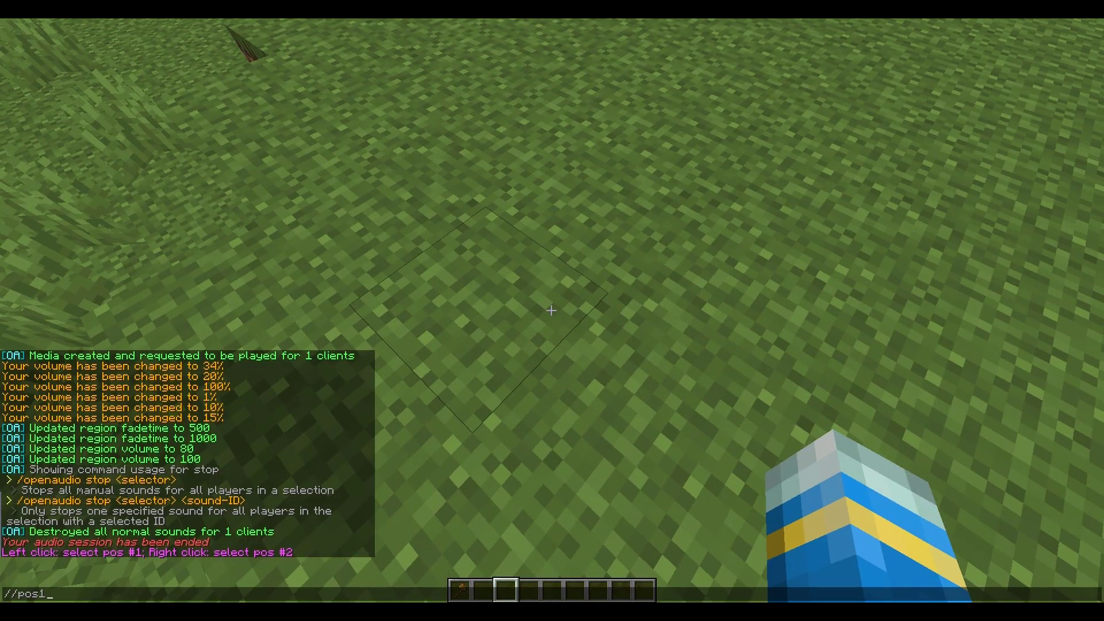
{"action": "type", "text": "s1"}
{"action": "key", "text": "Return"}
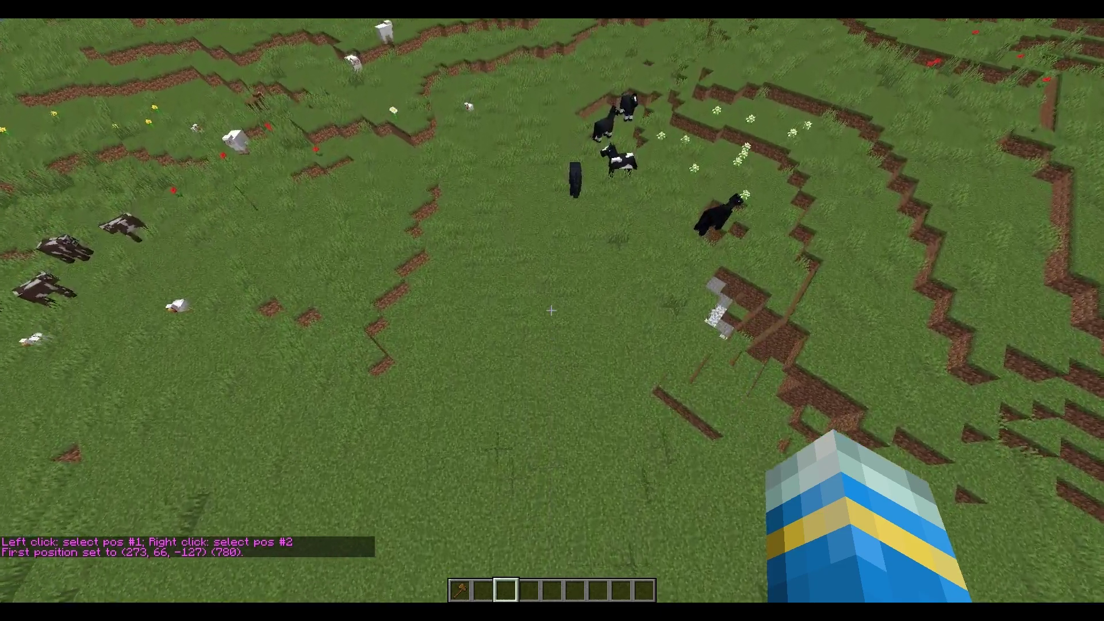
{"action": "key", "text": "slash"}
{"action": "type", "text": "/pos2"}
{"action": "key", "text": "Return"}
- Build red wool walls around the selection with the //walls command and block ID 35
{"action": "key", "text": "slash"}
{"action": "type", "text": "/walls 35:1"}
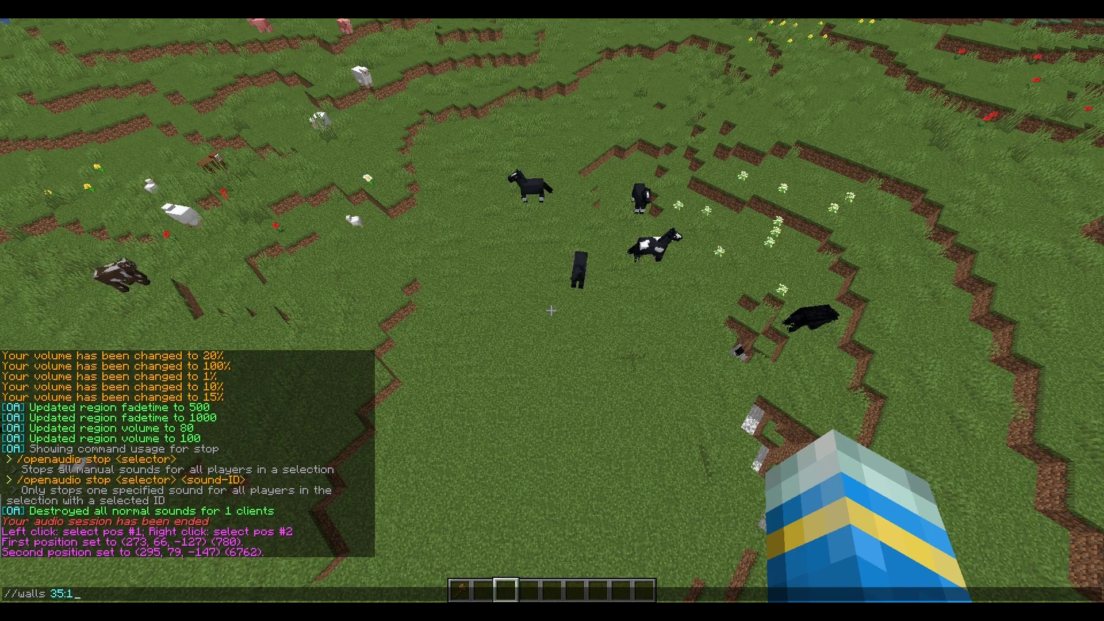
{"action": "key", "text": "Return"}
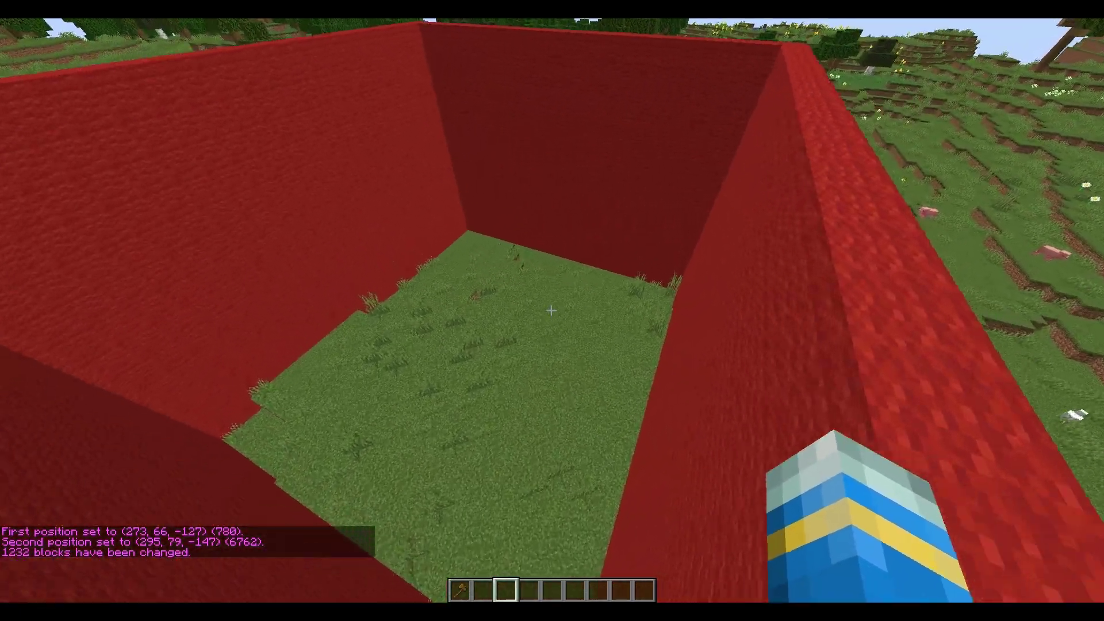
- Create a protected region named test from the selection with /region create
{"action": "key", "text": "slash"}
{"action": "type", "text": "region"}
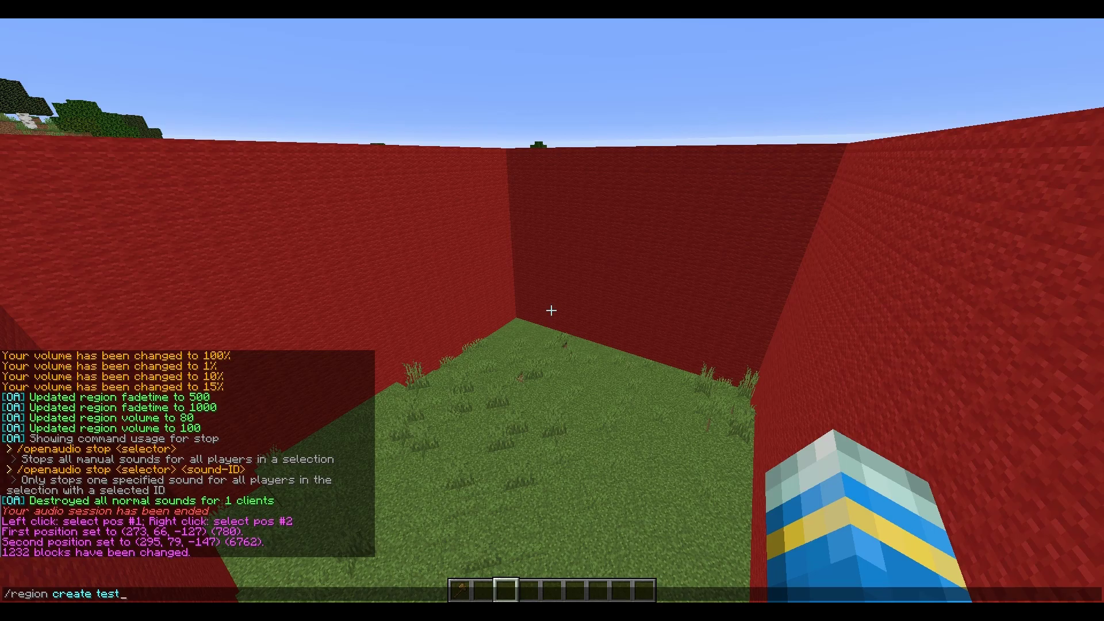
{"action": "type", "text": " create test"}
{"action": "key", "text": "Return"}
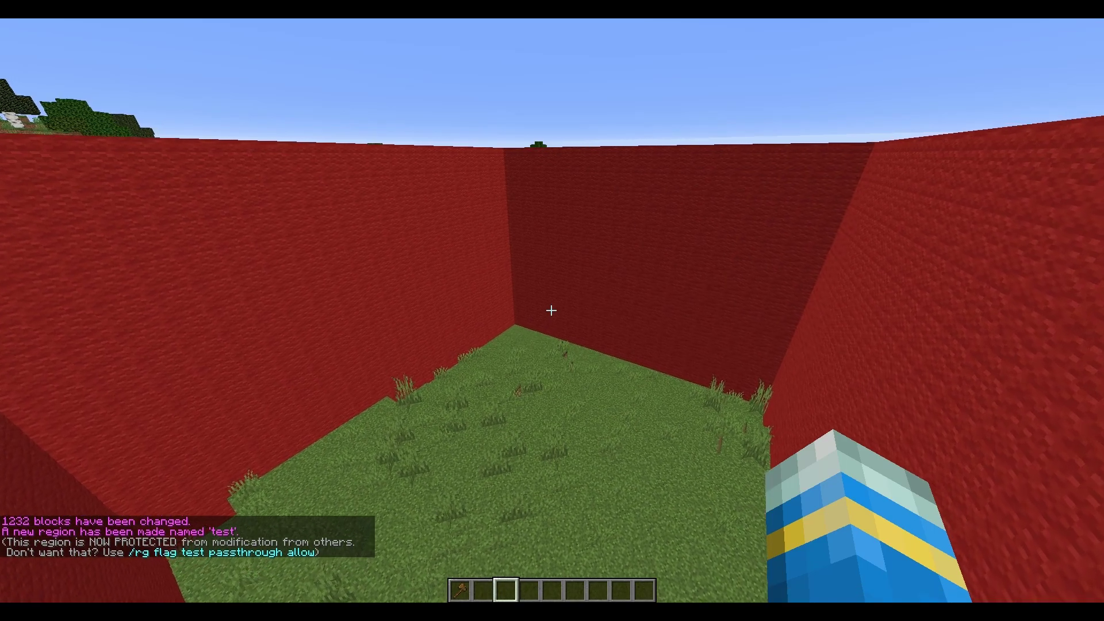
- Assign a YouTube link starting at 41 seconds as the sound of region test with /openaudio region create
{"action": "key", "text": "slash"}
{"action": "type", "text": "openaudioenn"}
{"action": "key", "text": "BackSpace"}
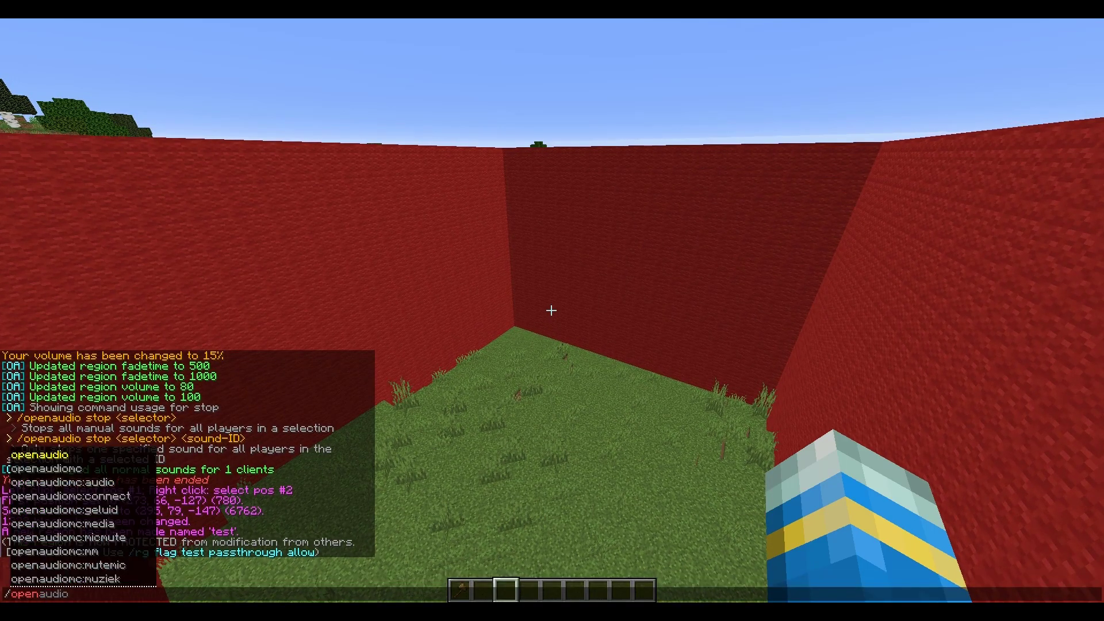
{"action": "type", "text": "re"}
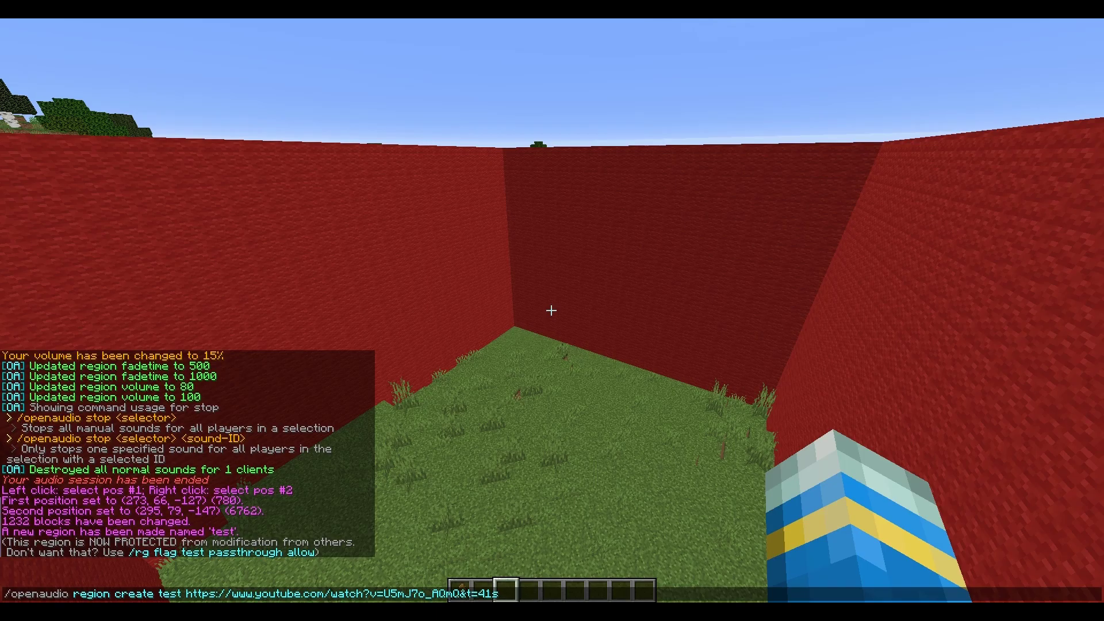
{"action": "key", "text": "Return"}
- Fly up and out of the red wool enclosure to a spot outside its walls
{"action": "key", "text": "s"}
{"action": "key", "text": "space"}
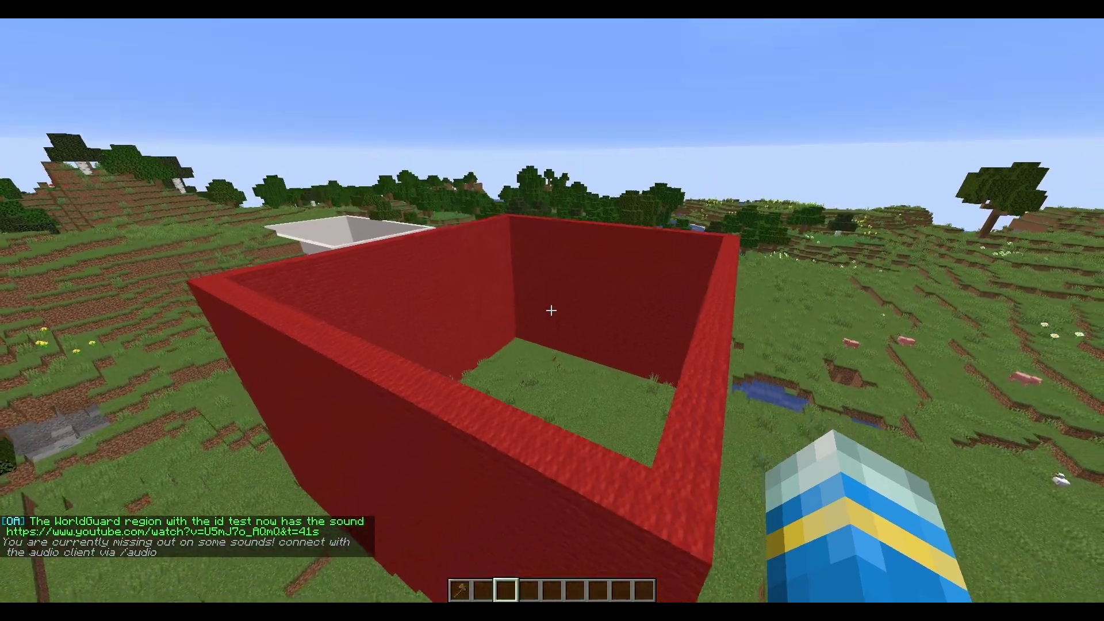
{"action": "key", "text": "shift"}
{"action": "type", "text": "a"}
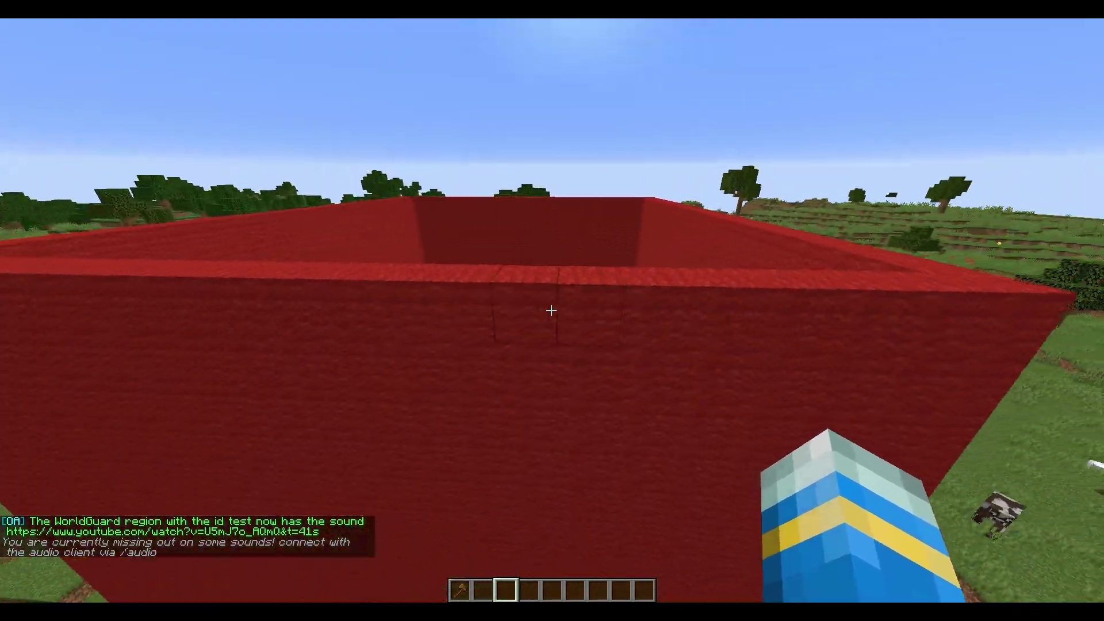
{"action": "type", "text": "t/audio"}
- Generate an audio session with /audio, open its web client link, and move around inside the red-walled region
{"action": "key", "text": "Return"}
{"action": "type", "text": "t/audio"}
{"action": "key", "text": "Return"}
{"action": "key", "text": "space"}
{"action": "key", "text": "t"}
{"action": "left_click", "coordinate": [53, 551]}
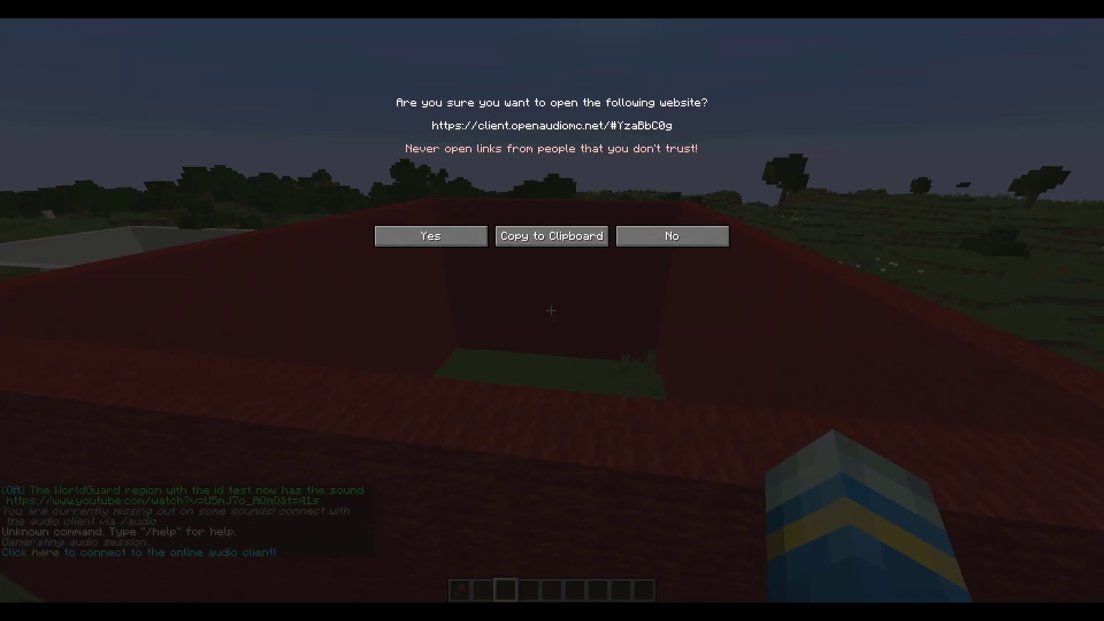
{"action": "left_click", "coordinate": [431, 236]}
{"action": "key", "text": "Escape"}
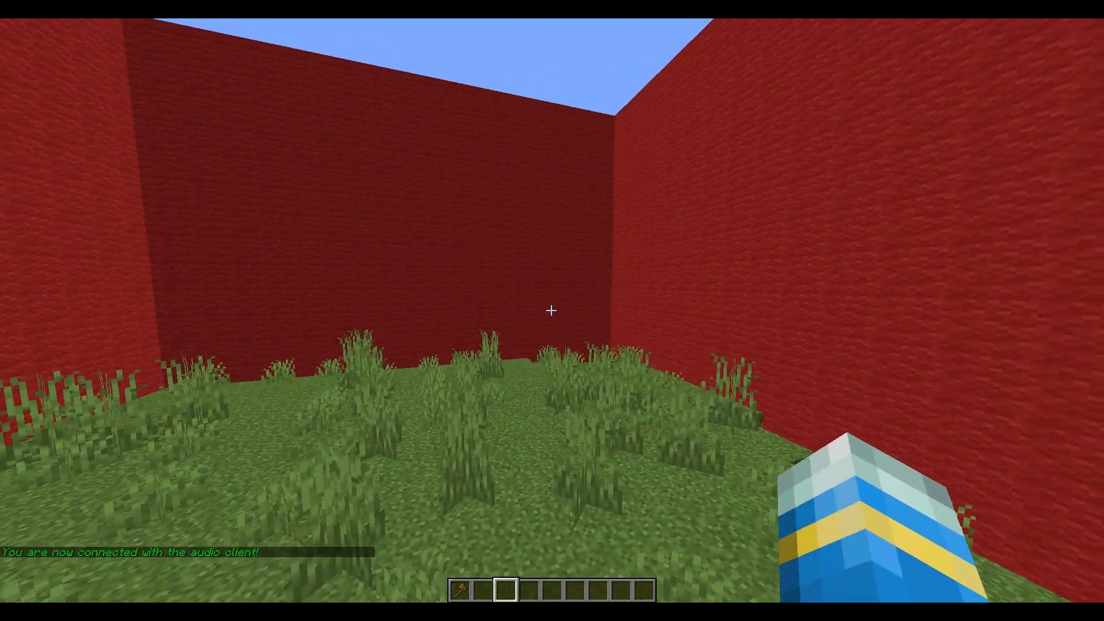
{"action": "key", "text": "space"}
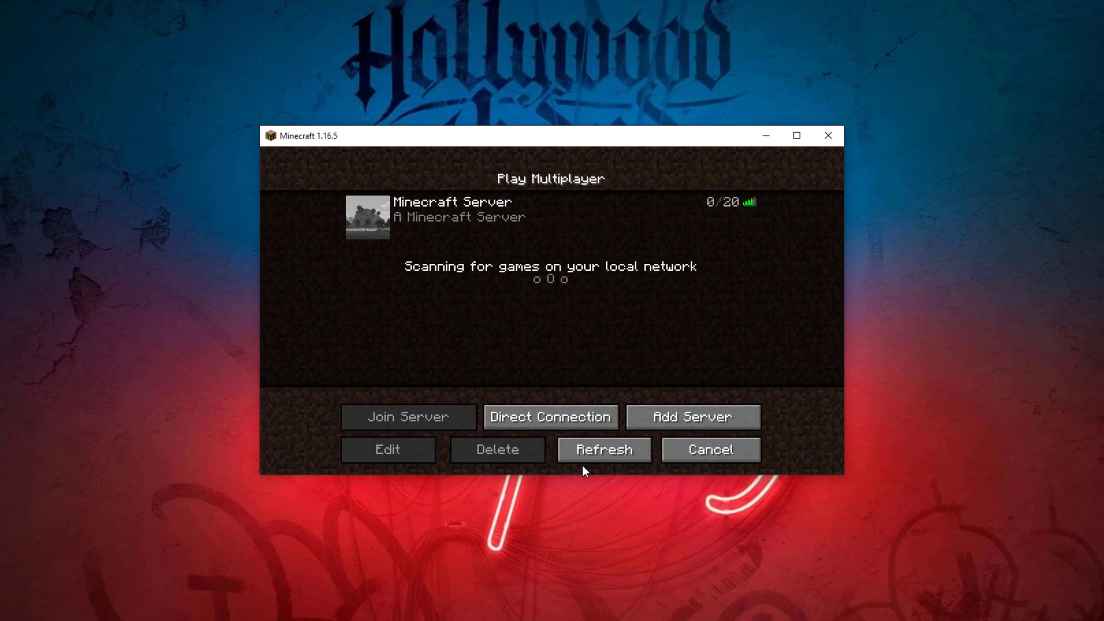
- Join Minecraft Server from the multiplayer list and open the online audio client link offered in chat
{"action": "double_click", "coordinate": [529, 229]}
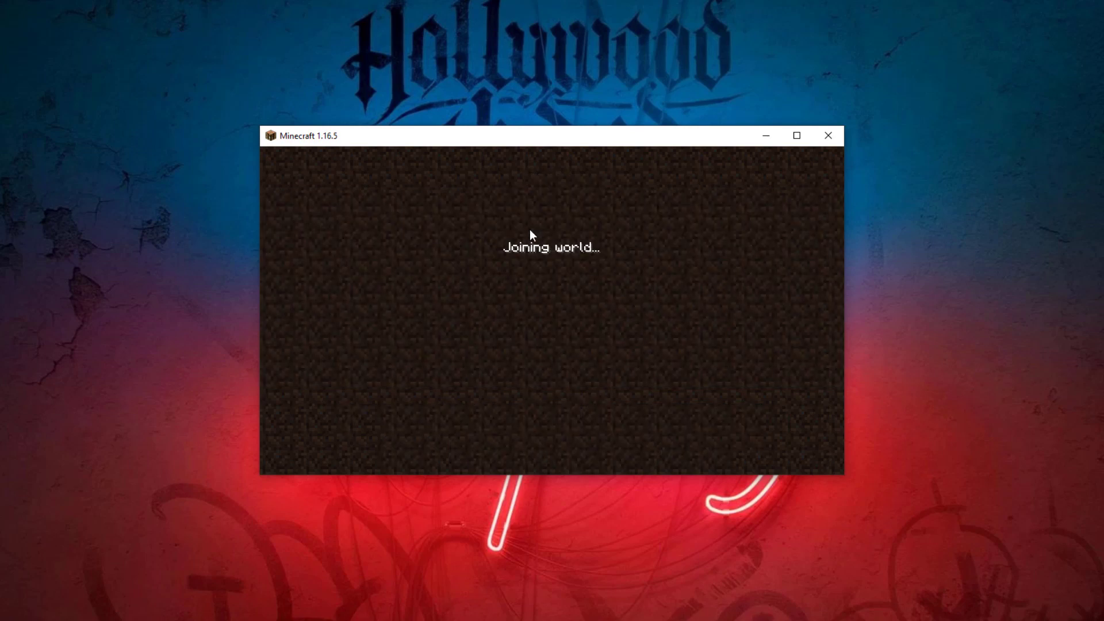
{"action": "key", "text": "t"}
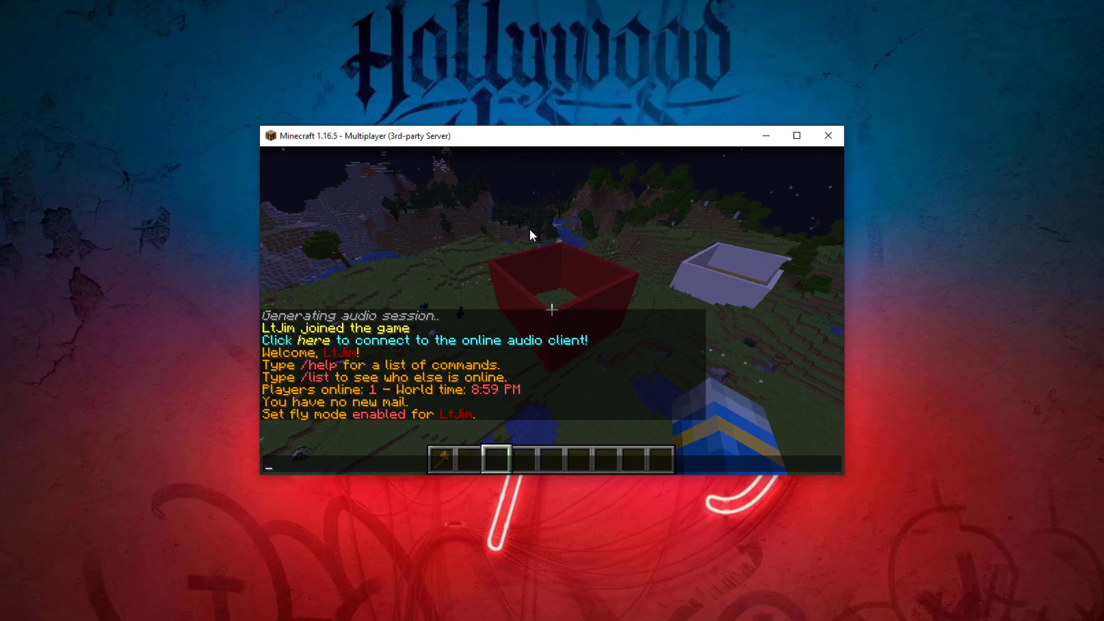
{"action": "left_click", "coordinate": [313, 340]}
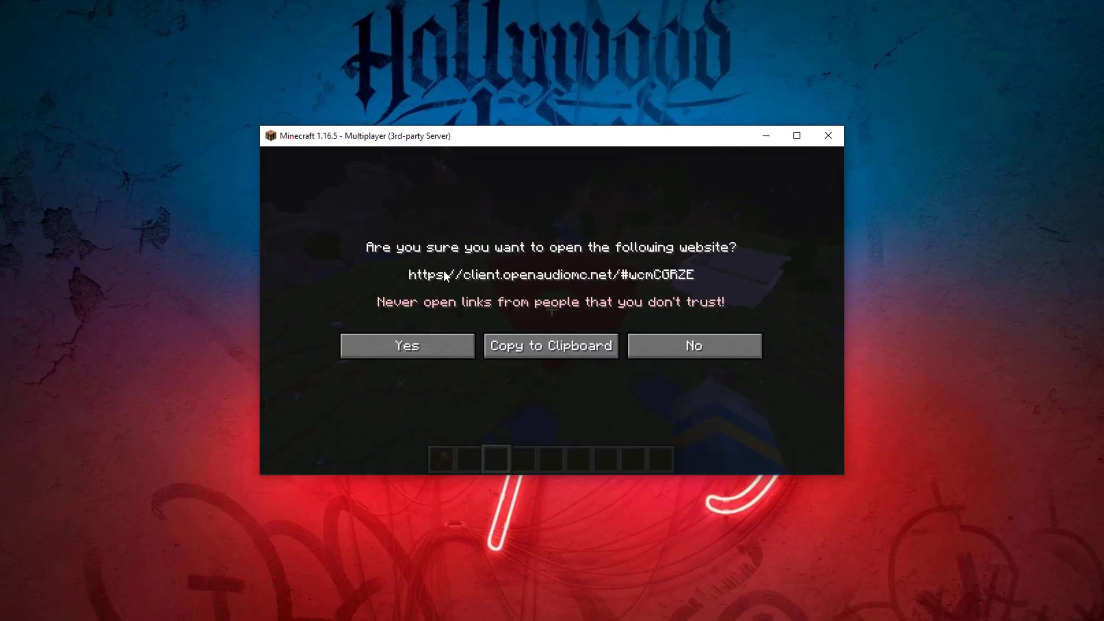
{"action": "left_click", "coordinate": [417, 343]}
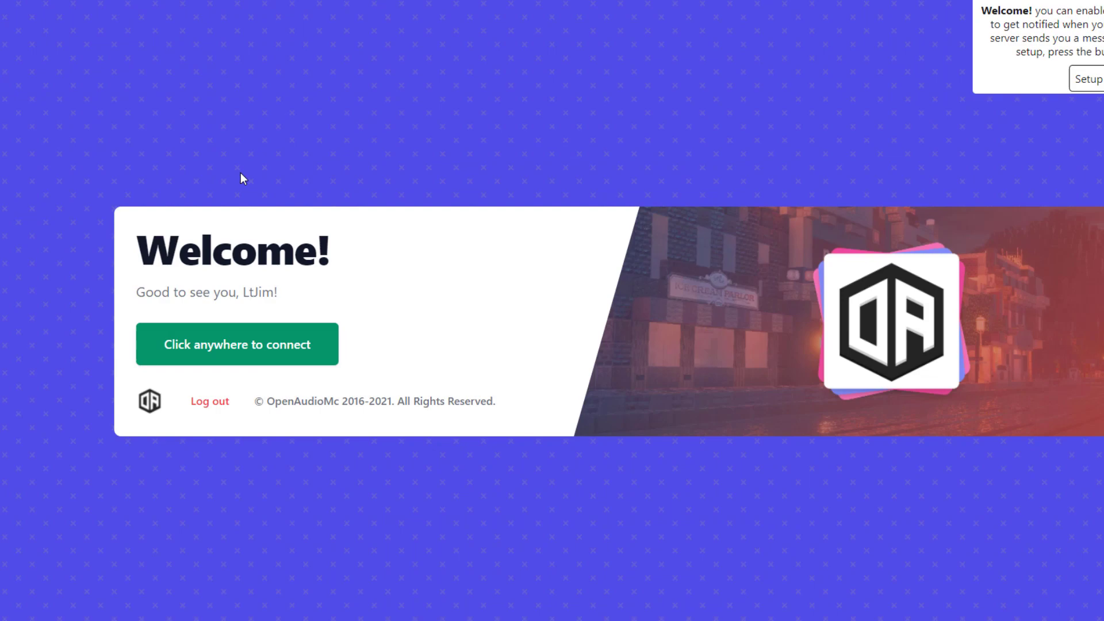
- Connect to the OpenAudioMc web client and raise its audio volume above 50%
{"action": "left_click", "coordinate": [292, 343]}
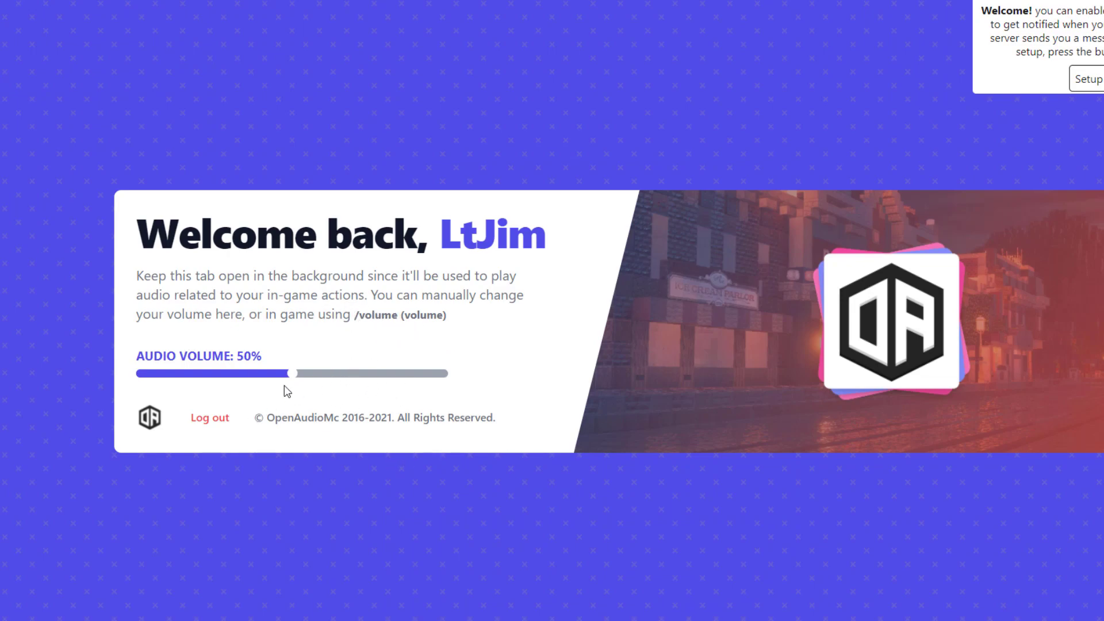
{"action": "mouse_move", "coordinate": [377, 379]}
{"action": "left_mouse_down"}
{"action": "mouse_move", "coordinate": [241, 376]}
{"action": "mouse_move", "coordinate": [491, 377]}
{"action": "mouse_move", "coordinate": [390, 375]}
{"action": "left_mouse_up"}
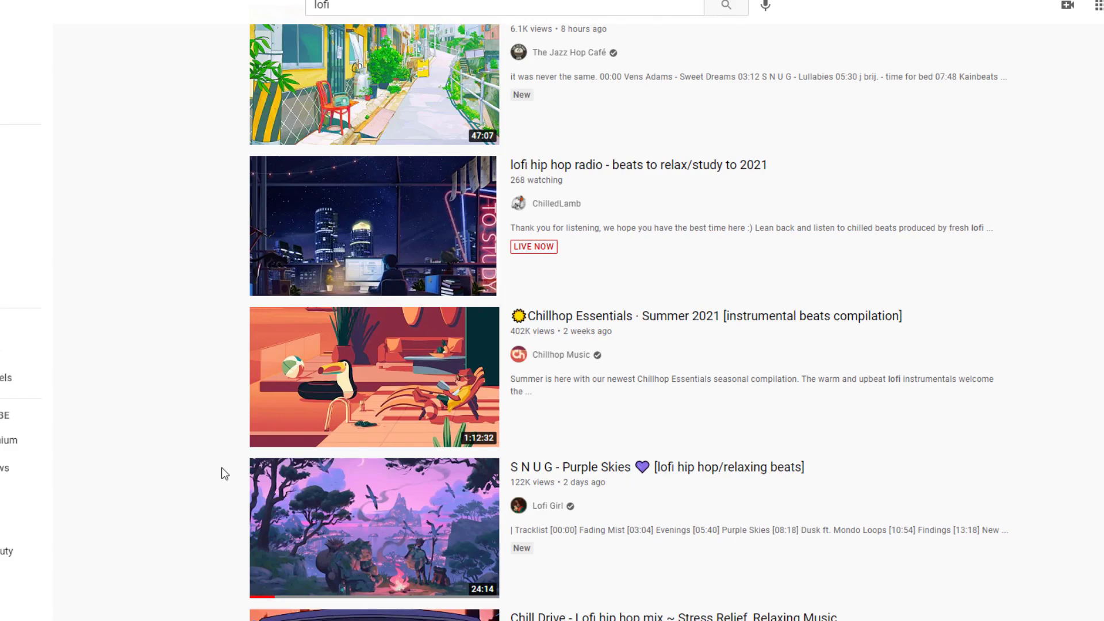
- Copy the link address of the S N U G - Purple Skies video on YouTube and switch to Minecraft
{"action": "right_click", "coordinate": [342, 527]}
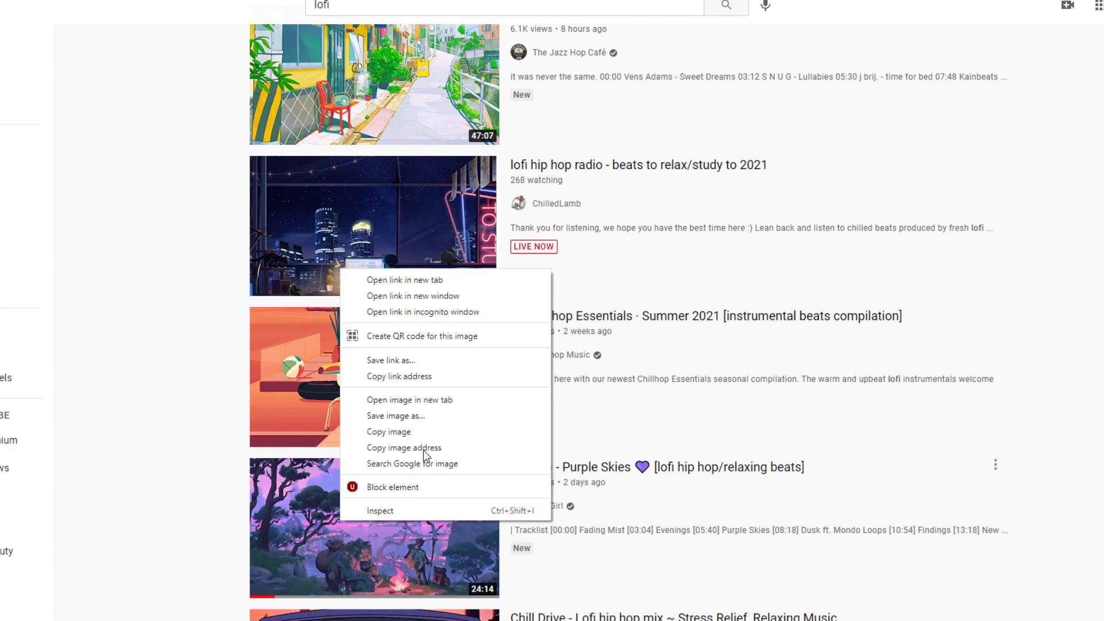
{"action": "left_click", "coordinate": [397, 374]}
{"action": "key", "text": "alt+Tab"}
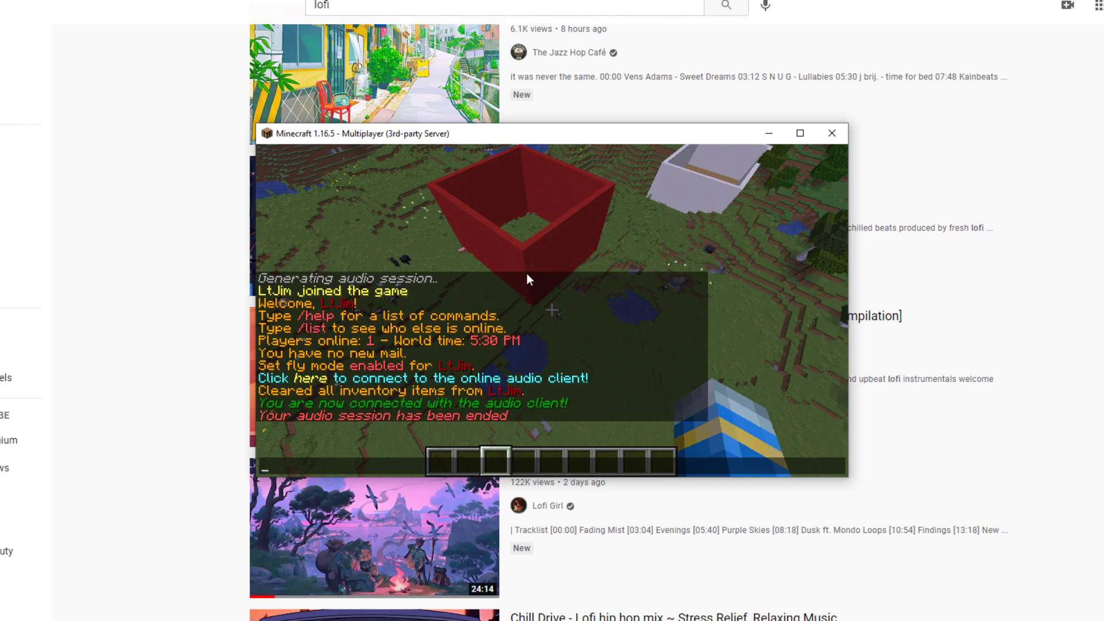
- Request playback of the YouTube link starting at 41 seconds for the own player with /openaudio play
{"action": "type", "text": "/openaudio play "}
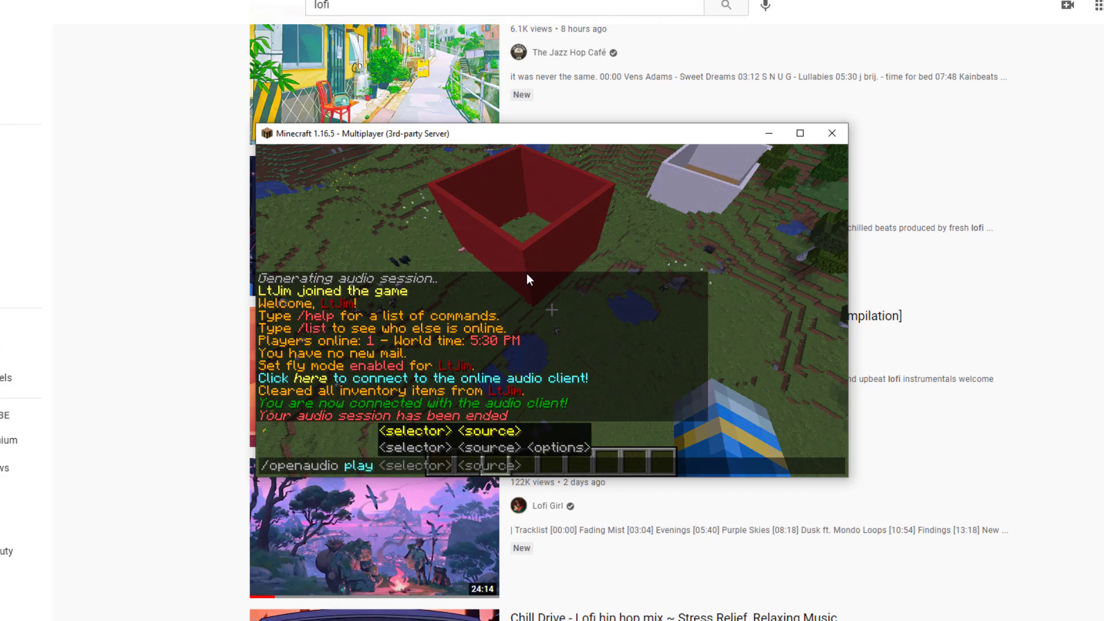
{"action": "type", "text": "LtJim"}
{"action": "key", "text": "ctrl+v"}
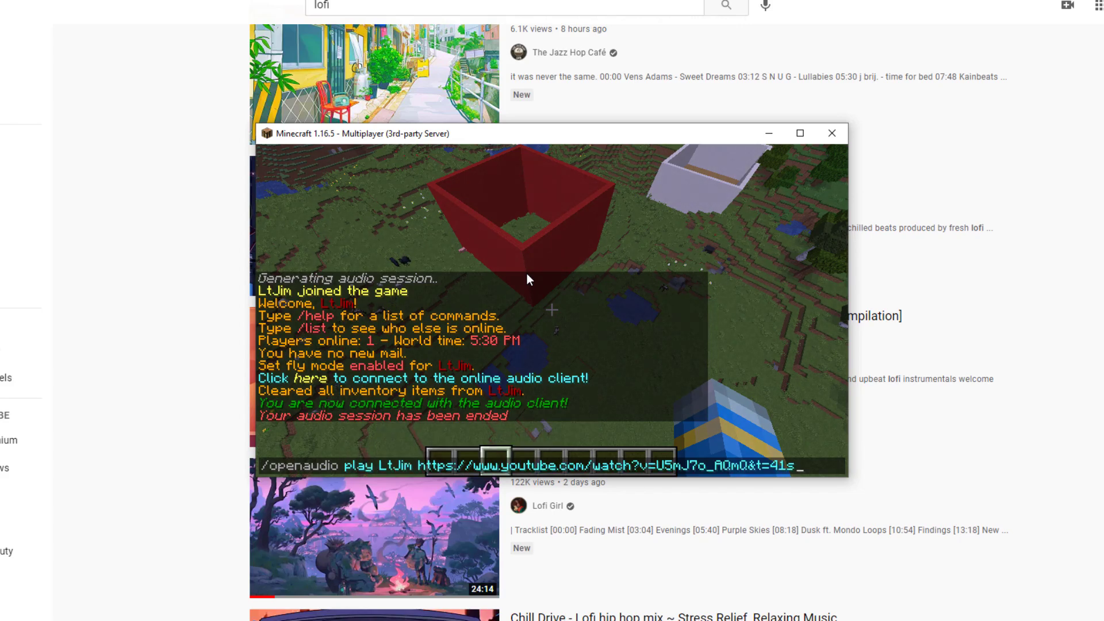
{"action": "key", "text": "Return"}
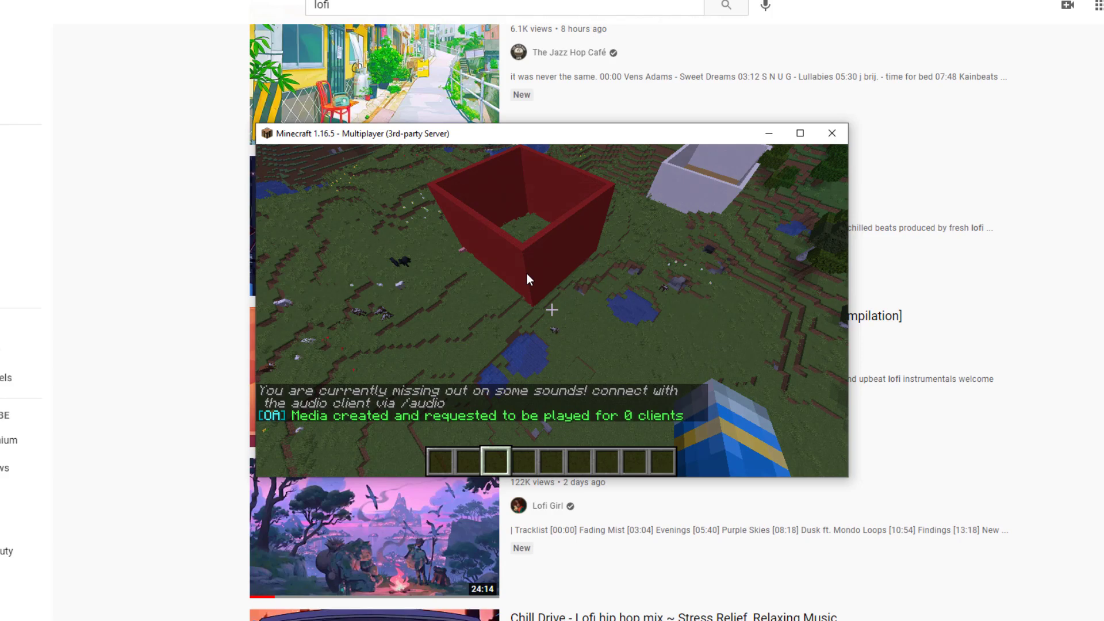
{"action": "key", "text": "t"}
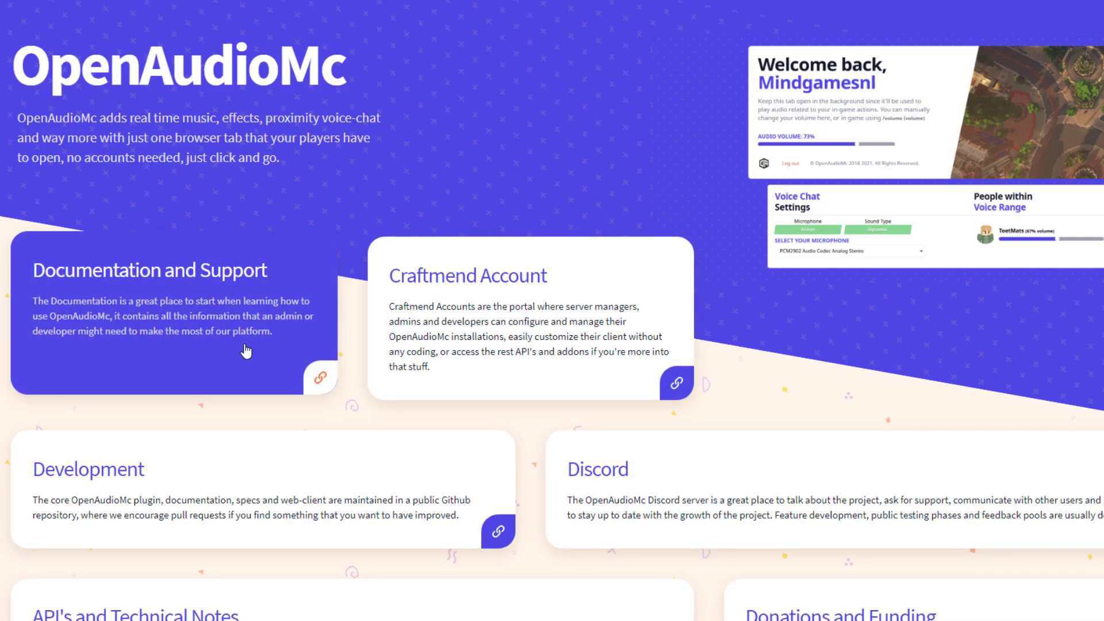
- Open the OpenAudioMc documentation from the website and look through its Regions page on WorldGuard
{"action": "left_click", "coordinate": [177, 325]}
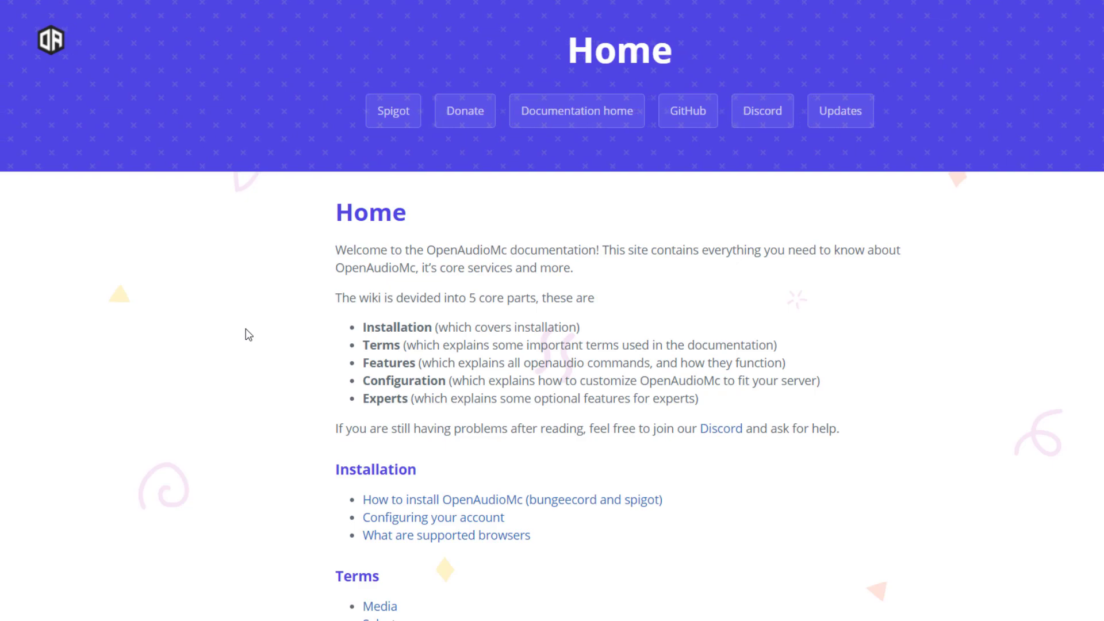
{"action": "scroll", "coordinate": [423, 407], "scroll_direction": "down", "scroll_amount": 8}
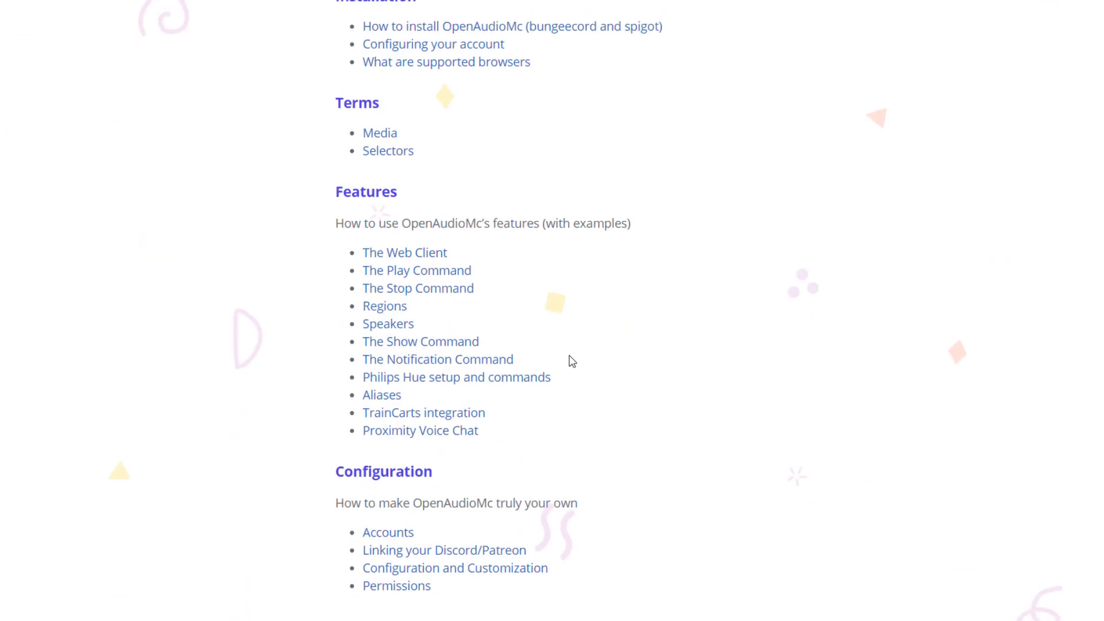
{"action": "scroll", "coordinate": [564, 361], "scroll_direction": "up", "scroll_amount": 2}
{"action": "scroll", "coordinate": [431, 288], "scroll_direction": "down", "scroll_amount": 2}
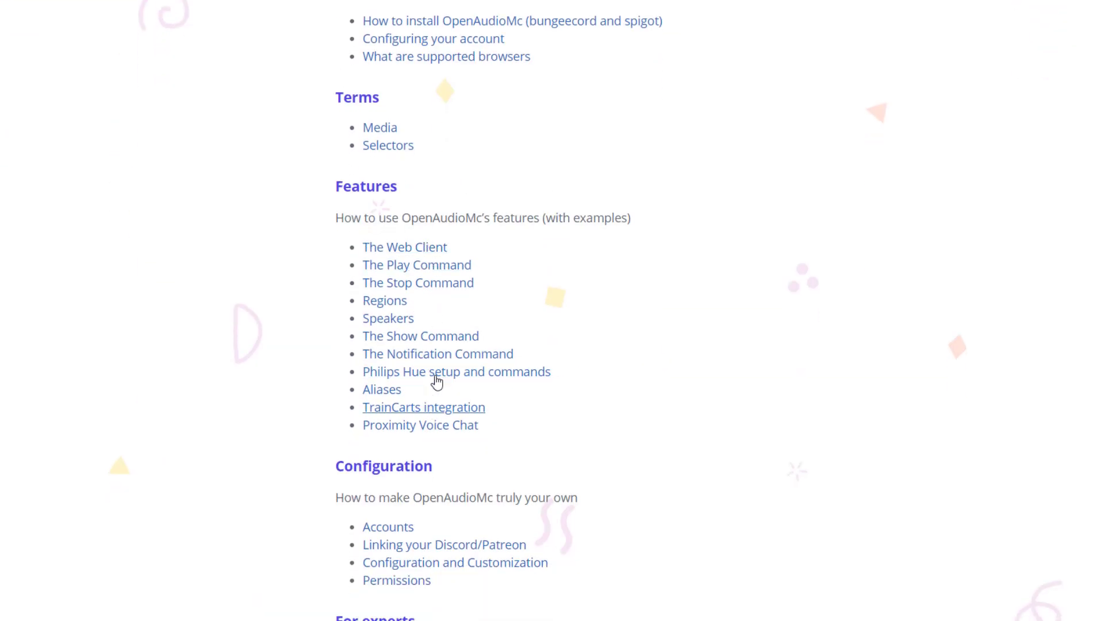
{"action": "left_click", "coordinate": [396, 303]}
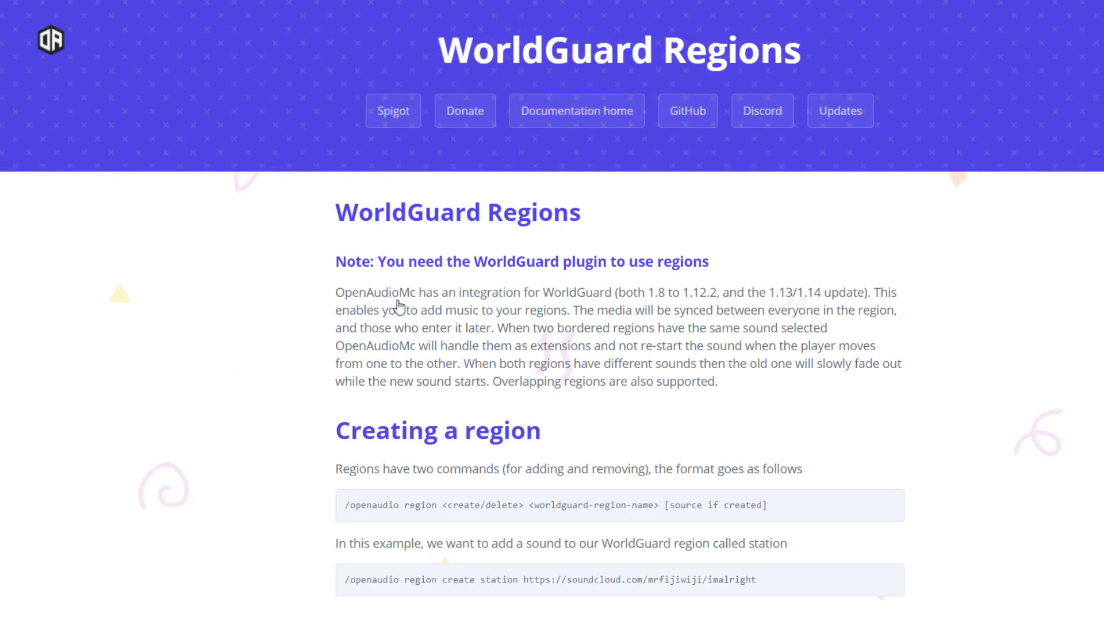
{"action": "scroll", "coordinate": [400, 305], "scroll_direction": "down", "scroll_amount": 5}
{"action": "scroll", "coordinate": [667, 402], "scroll_direction": "up", "scroll_amount": 5}
- Return to the documentation home and review its installation, terms and features topics
{"action": "key", "text": "alt+Left"}
{"action": "scroll", "coordinate": [503, 350], "scroll_direction": "up", "scroll_amount": 10}
{"action": "scroll", "coordinate": [615, 489], "scroll_direction": "down", "scroll_amount": 4}
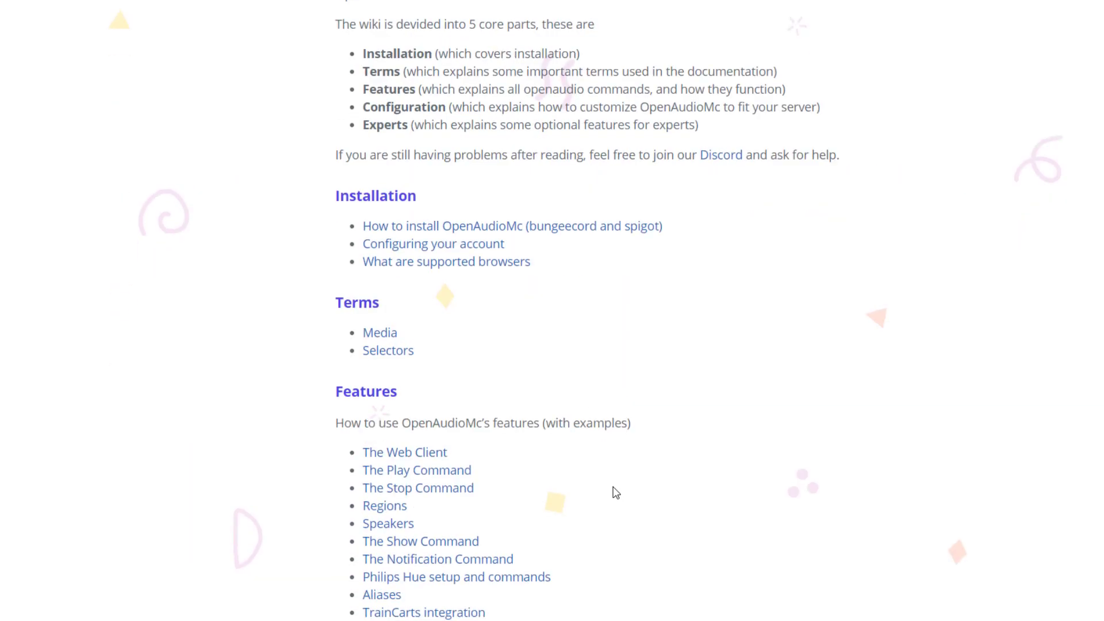
{"action": "scroll", "coordinate": [612, 492], "scroll_direction": "down", "scroll_amount": 3}
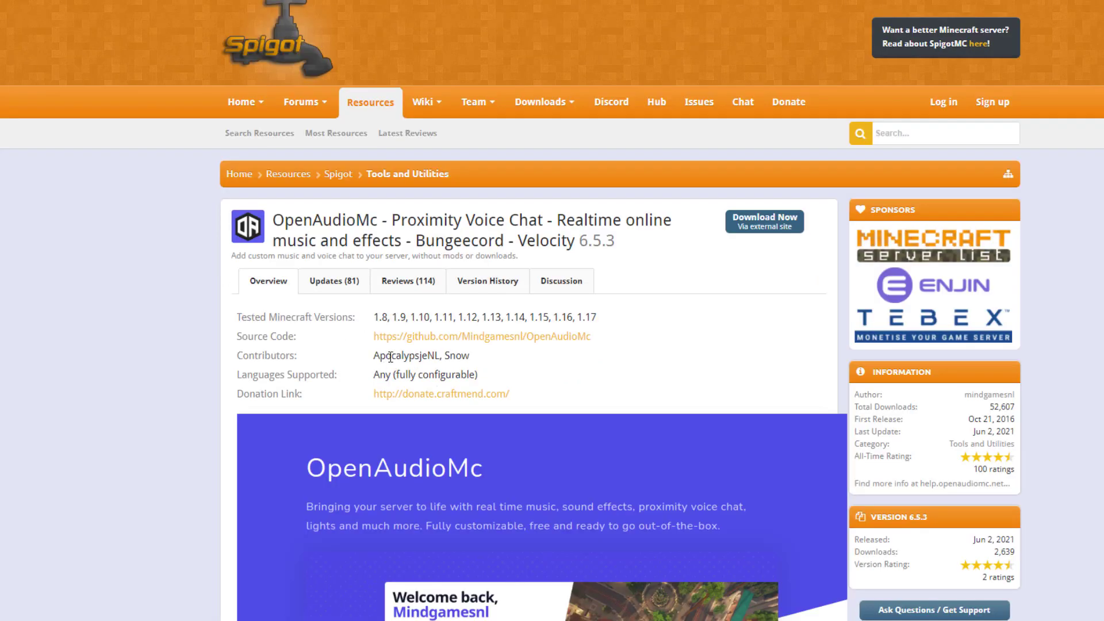
- Examine the OpenAudioMc resource page on Spigot, from its feature overview down to the getting-started steps
{"action": "scroll", "coordinate": [615, 343], "scroll_direction": "down", "scroll_amount": 3}
{"action": "scroll", "coordinate": [633, 350], "scroll_direction": "down", "scroll_amount": 8}
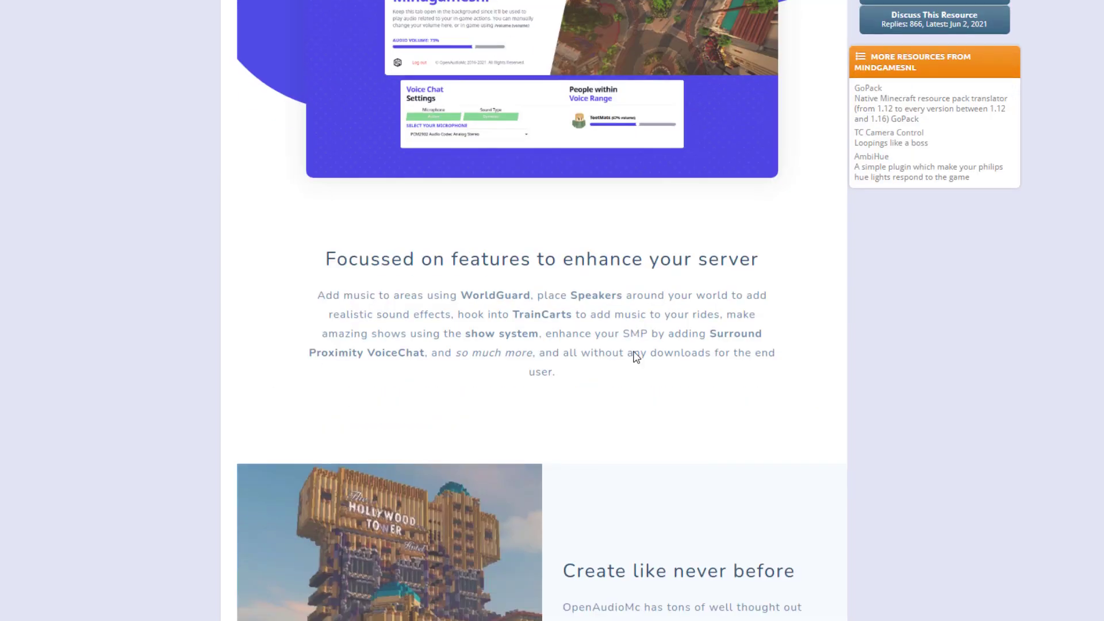
{"action": "scroll", "coordinate": [788, 414], "scroll_direction": "down", "scroll_amount": 5}
{"action": "scroll", "coordinate": [779, 417], "scroll_direction": "down", "scroll_amount": 7}
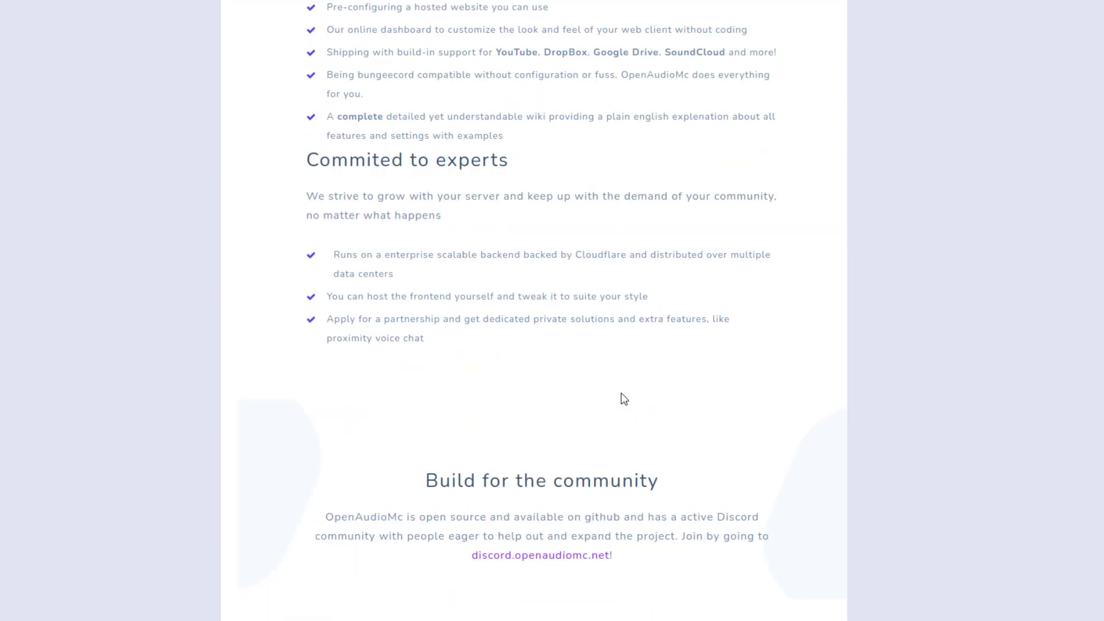
{"action": "scroll", "coordinate": [584, 402], "scroll_direction": "down", "scroll_amount": 16}
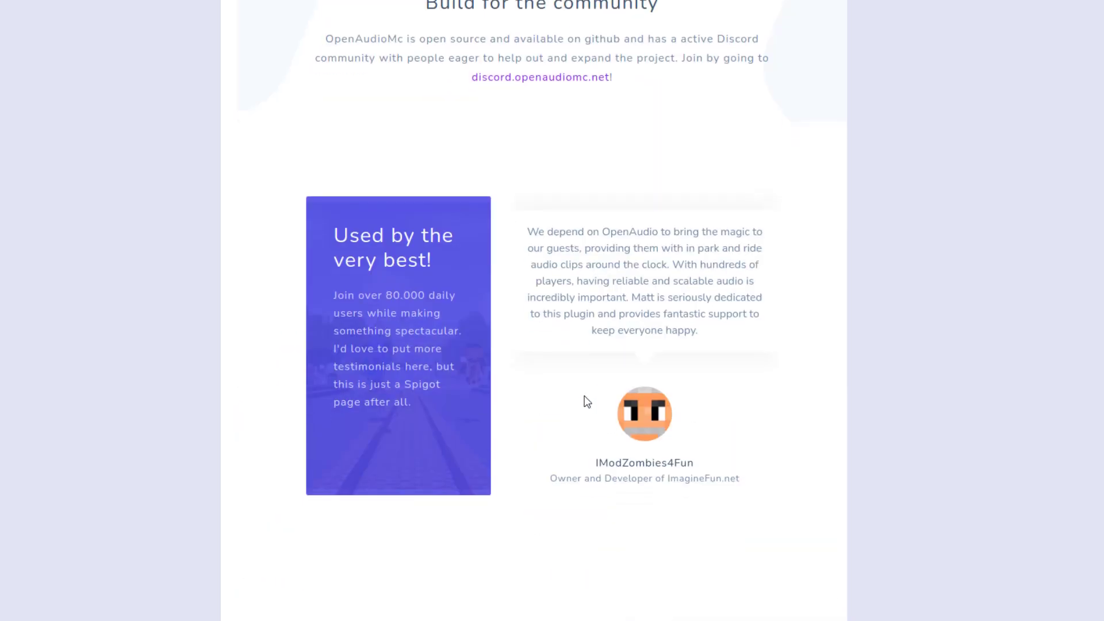
{"action": "scroll", "coordinate": [378, 364], "scroll_direction": "down", "scroll_amount": 3}
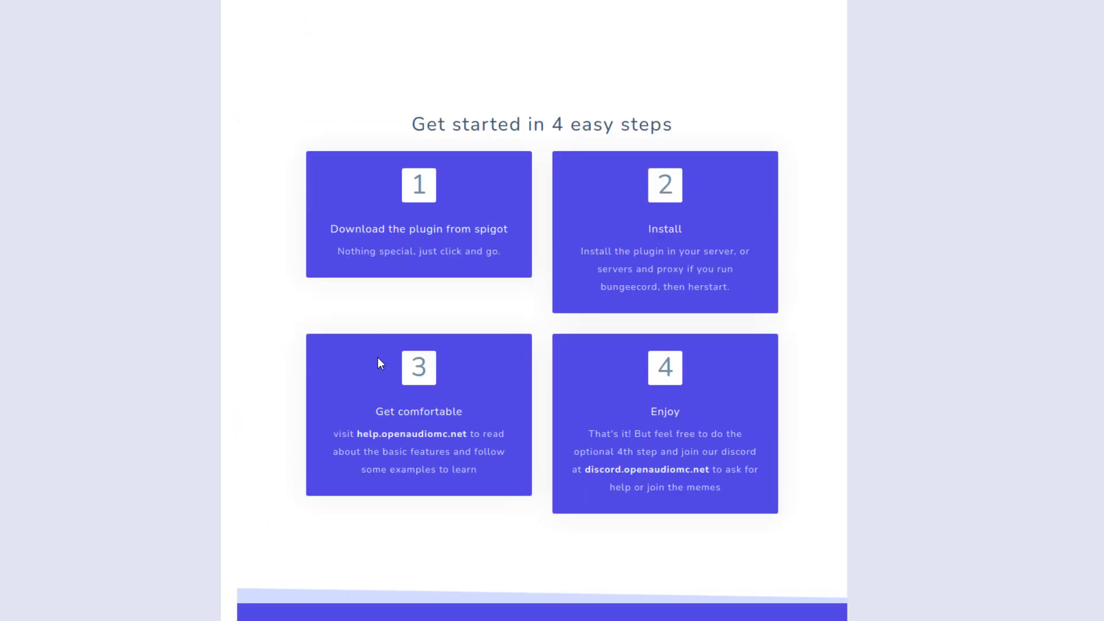